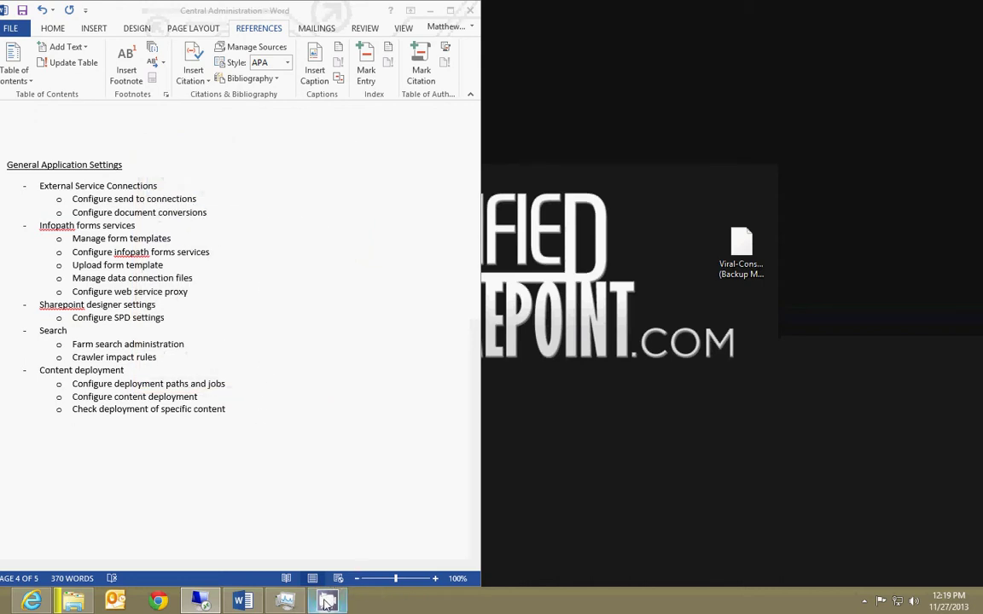
Switch to the remote SharePoint server session and point out the External Service Connections heading.
{"action": "mouse_move", "coordinate": [198, 603]}
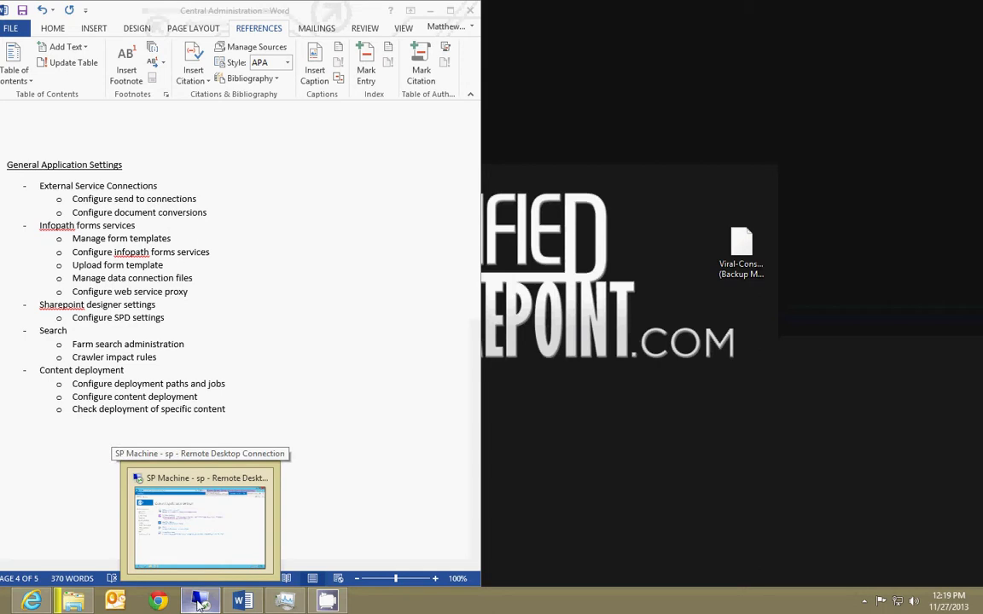
{"action": "left_click", "coordinate": [199, 602]}
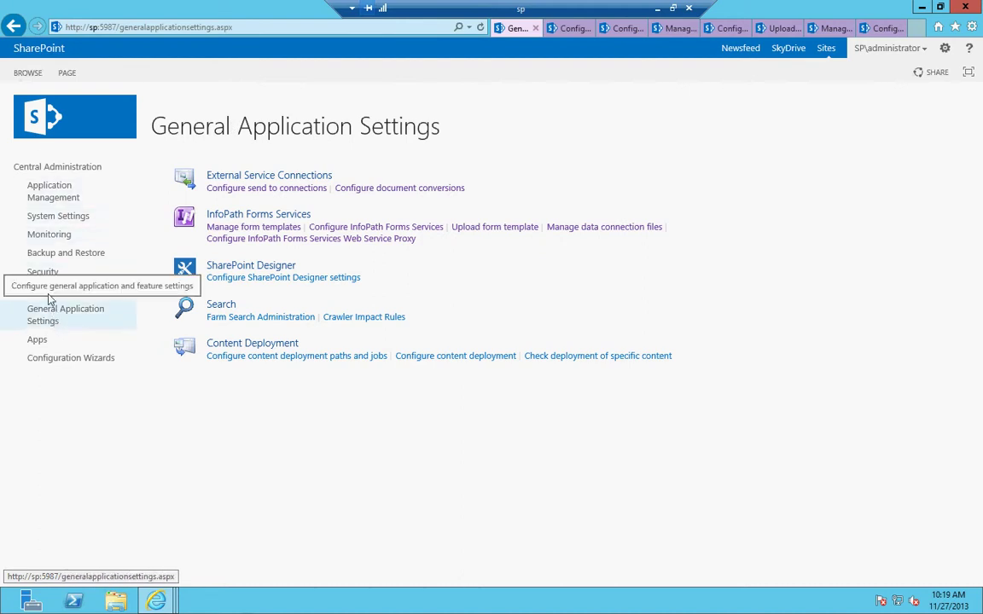
{"action": "left_click_drag", "start_coordinate": [332, 175], "coordinate": [206, 175]}
{"action": "left_click", "coordinate": [358, 177]}
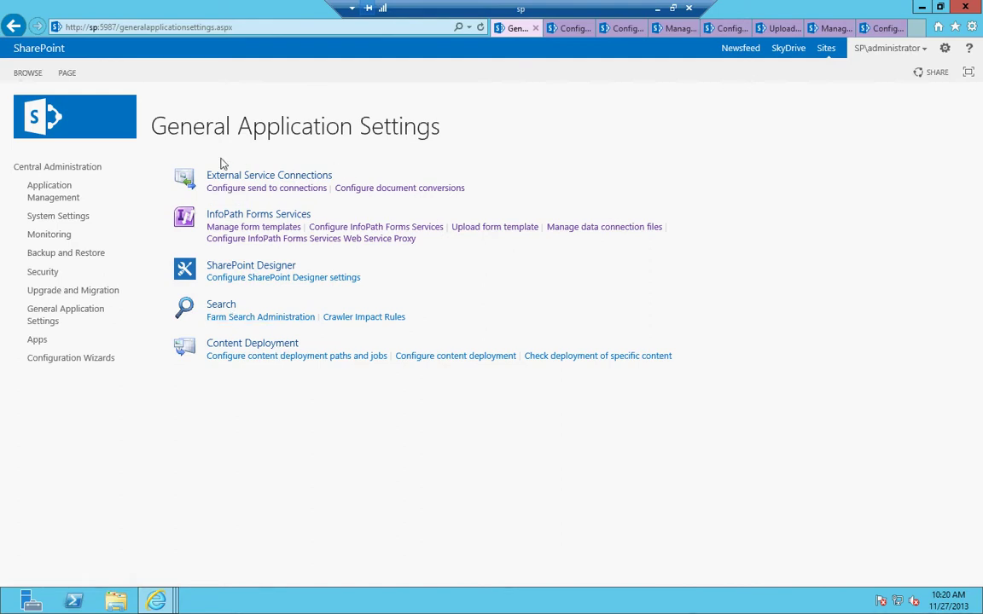
{"action": "left_click_drag", "start_coordinate": [202, 168], "coordinate": [353, 175]}
{"action": "left_click", "coordinate": [374, 165]}
{"action": "left_click", "coordinate": [286, 187]}
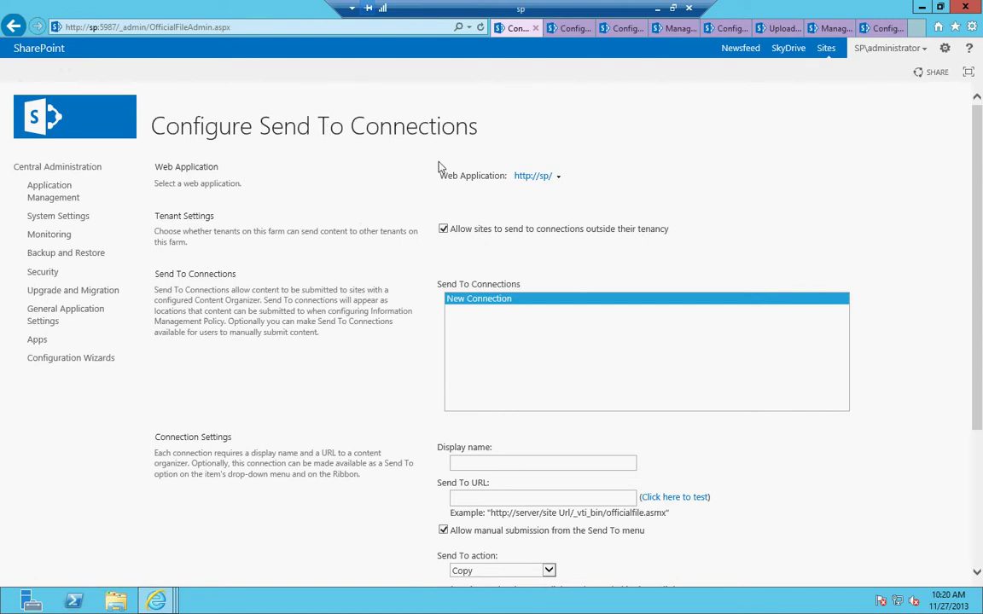
{"action": "scroll", "coordinate": [708, 253], "scroll_direction": "down", "scroll_amount": 1}
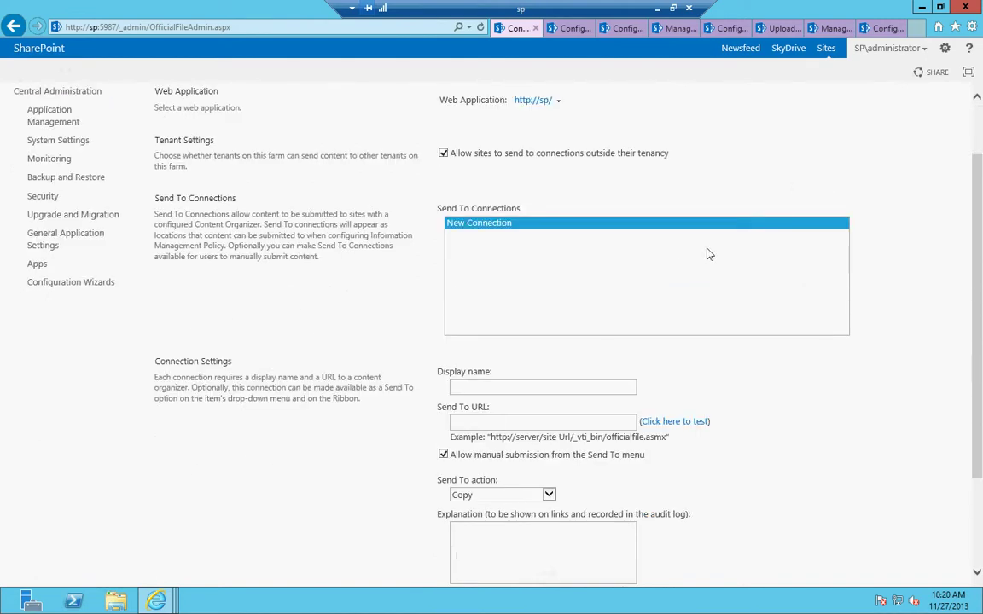
{"action": "scroll", "coordinate": [744, 190], "scroll_direction": "up", "scroll_amount": 1}
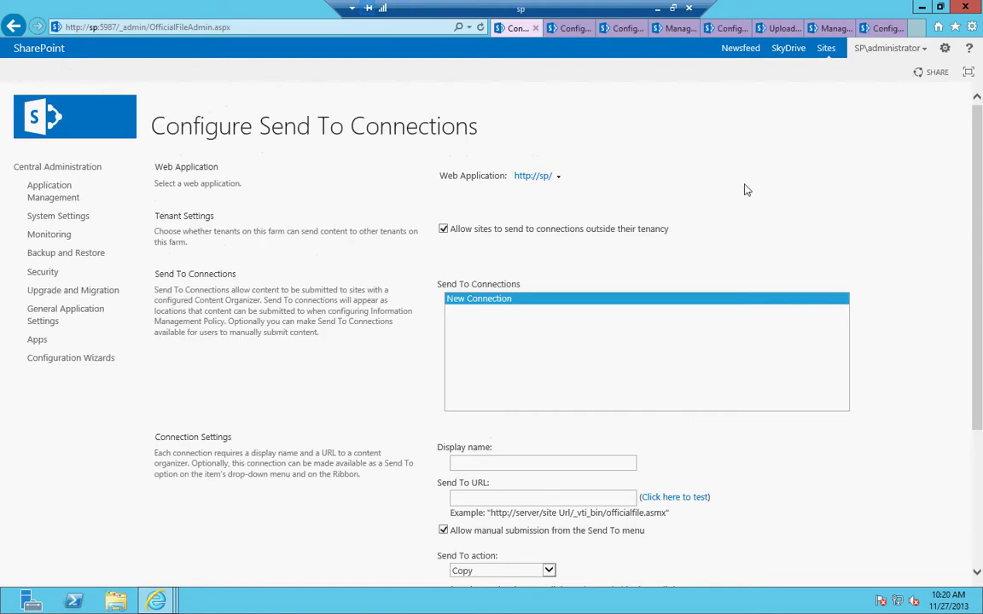
{"action": "scroll", "coordinate": [747, 174], "scroll_direction": "down", "scroll_amount": 2}
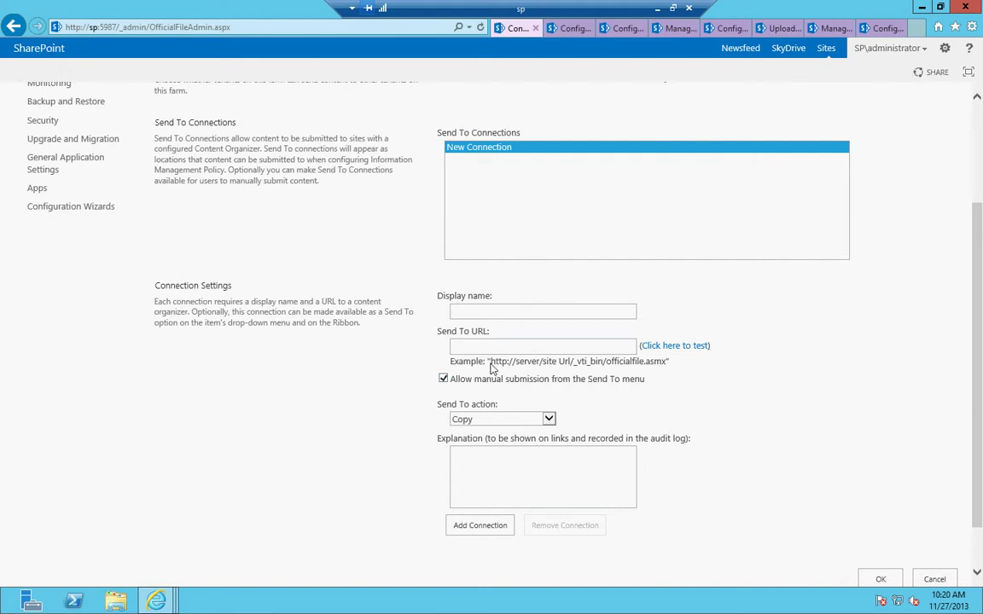
{"action": "left_click_drag", "start_coordinate": [491, 362], "coordinate": [674, 367]}
{"action": "left_click", "coordinate": [757, 376]}
{"action": "scroll", "coordinate": [884, 369], "scroll_direction": "up", "scroll_amount": 3}
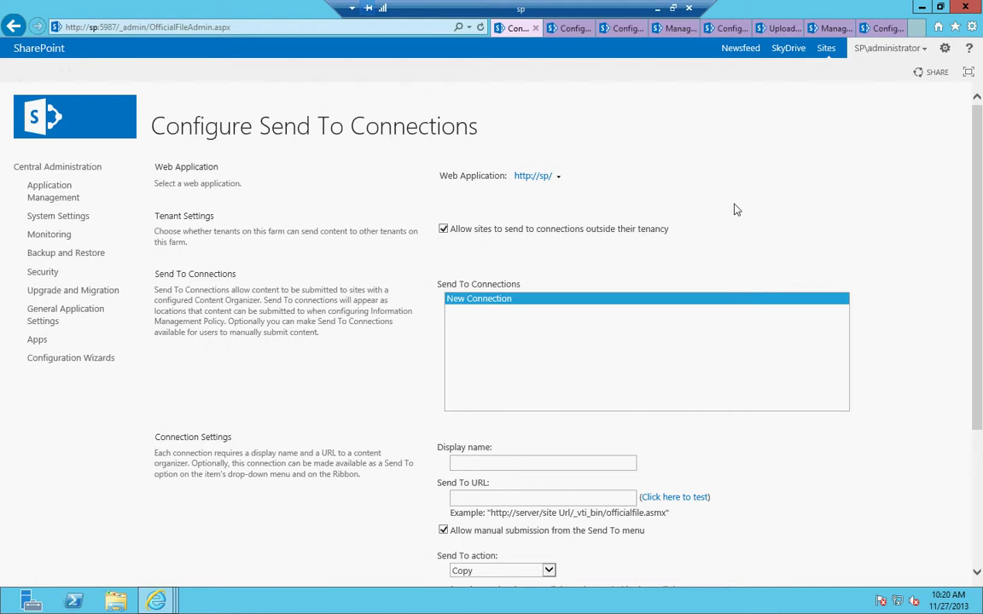
{"action": "scroll", "coordinate": [737, 210], "scroll_direction": "down", "scroll_amount": 2}
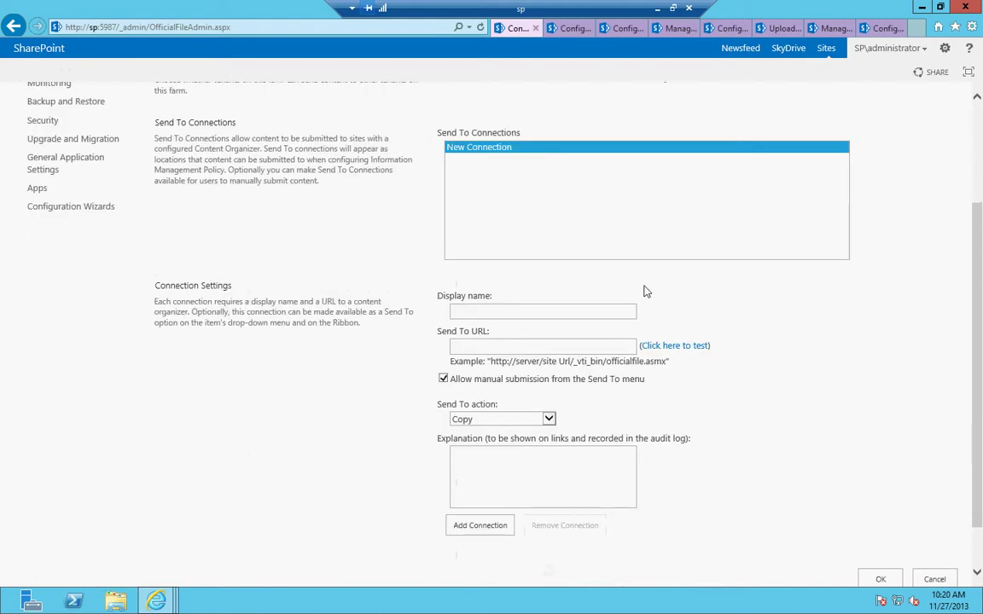
{"action": "left_click", "coordinate": [493, 419]}
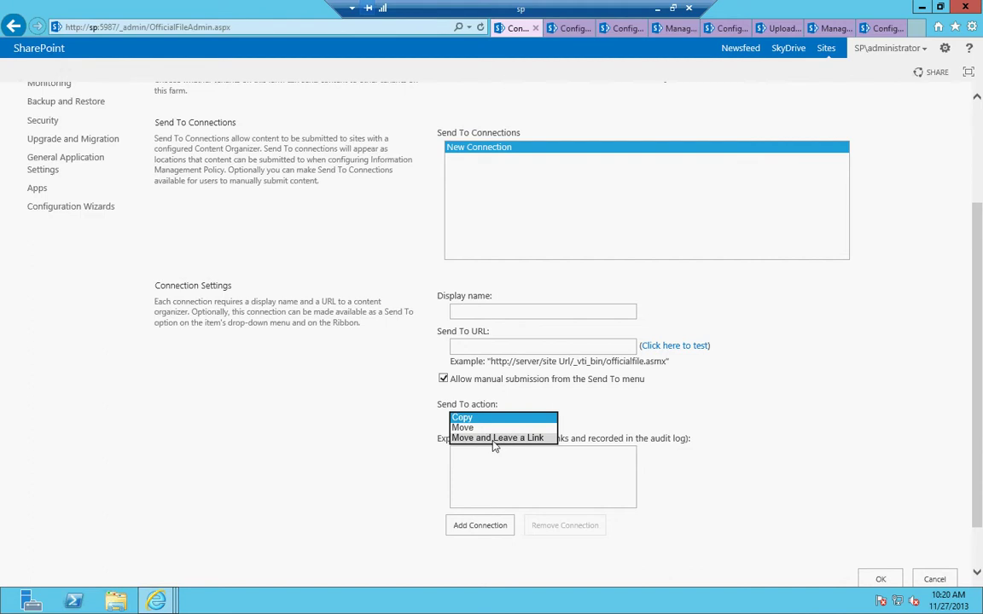
{"action": "left_click", "coordinate": [698, 404]}
{"action": "scroll", "coordinate": [691, 398], "scroll_direction": "up", "scroll_amount": 1}
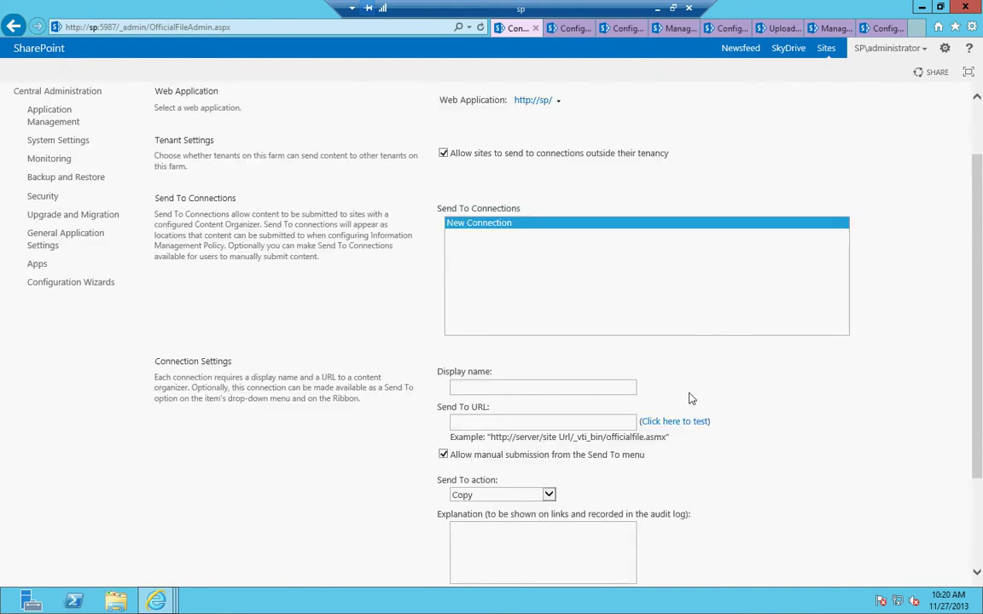
{"action": "scroll", "coordinate": [691, 398], "scroll_direction": "up", "scroll_amount": 1}
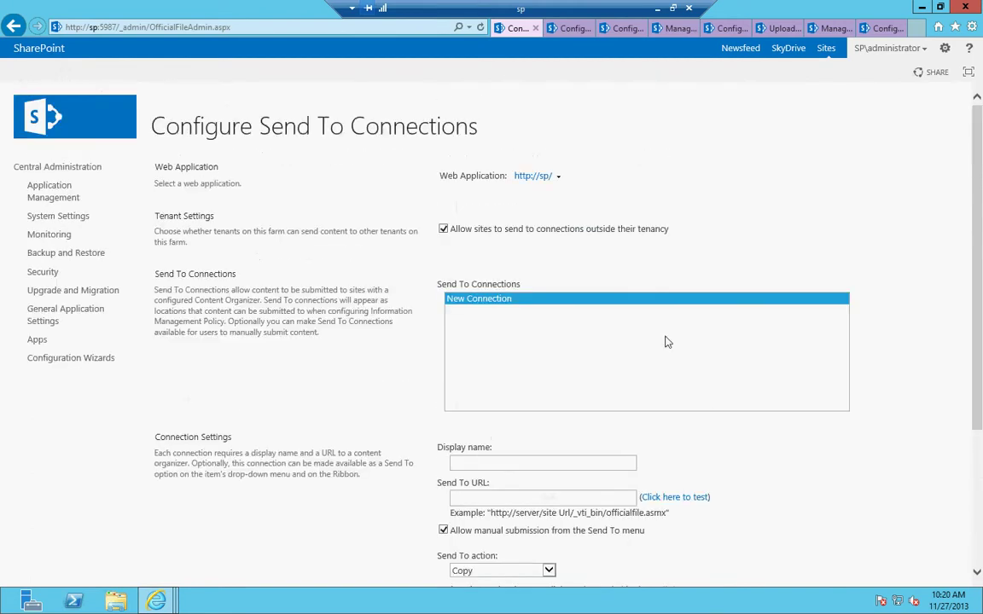
{"action": "left_click", "coordinate": [14, 26]}
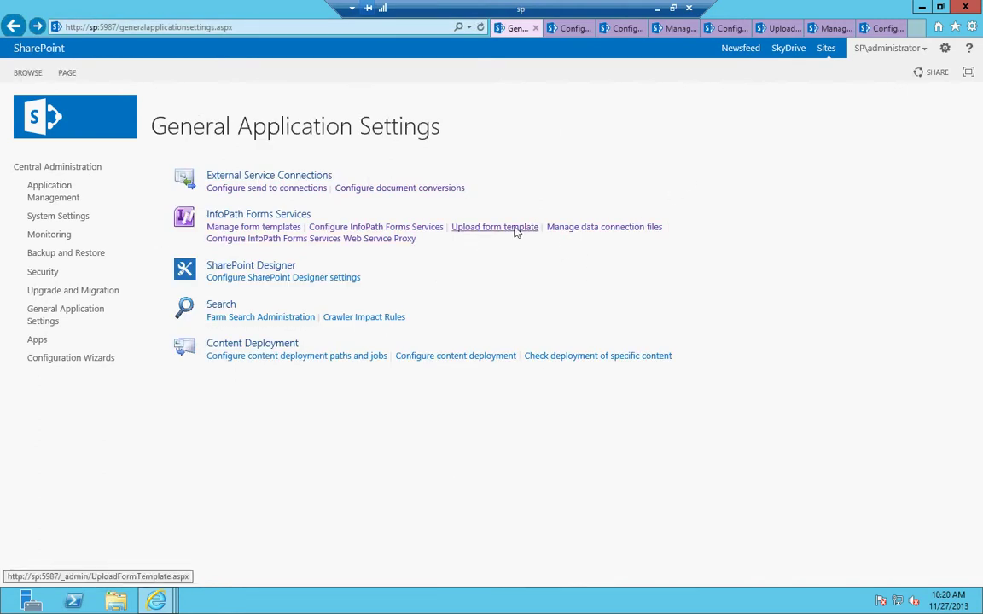
{"action": "left_click", "coordinate": [66, 75]}
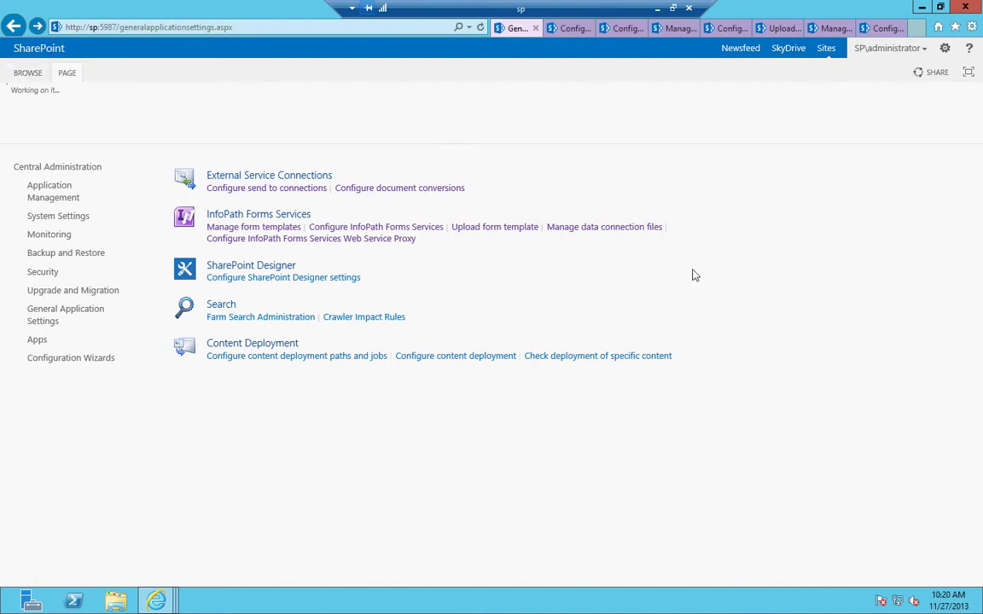
{"action": "left_click", "coordinate": [25, 76]}
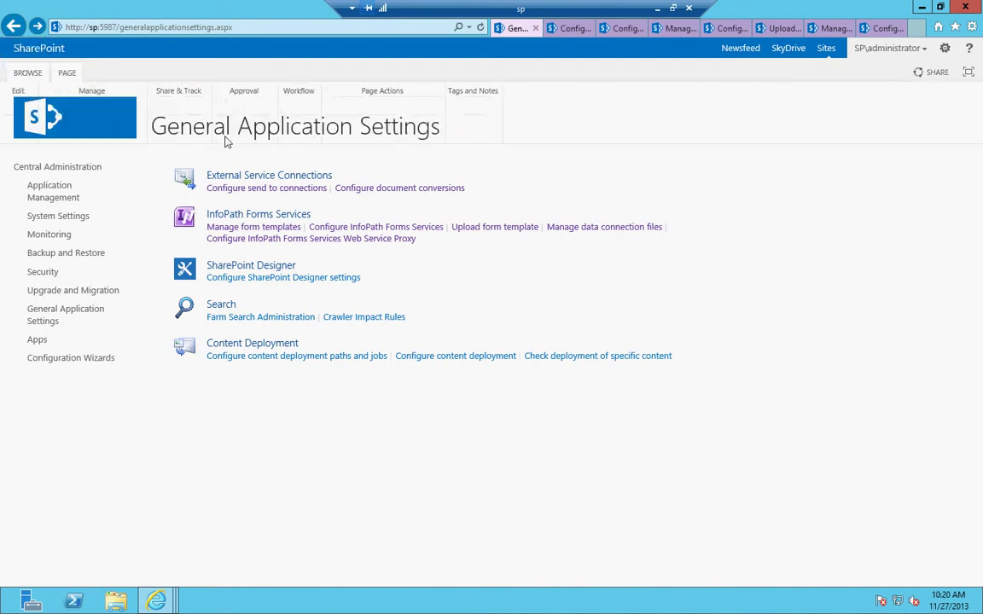
{"action": "left_click", "coordinate": [433, 191]}
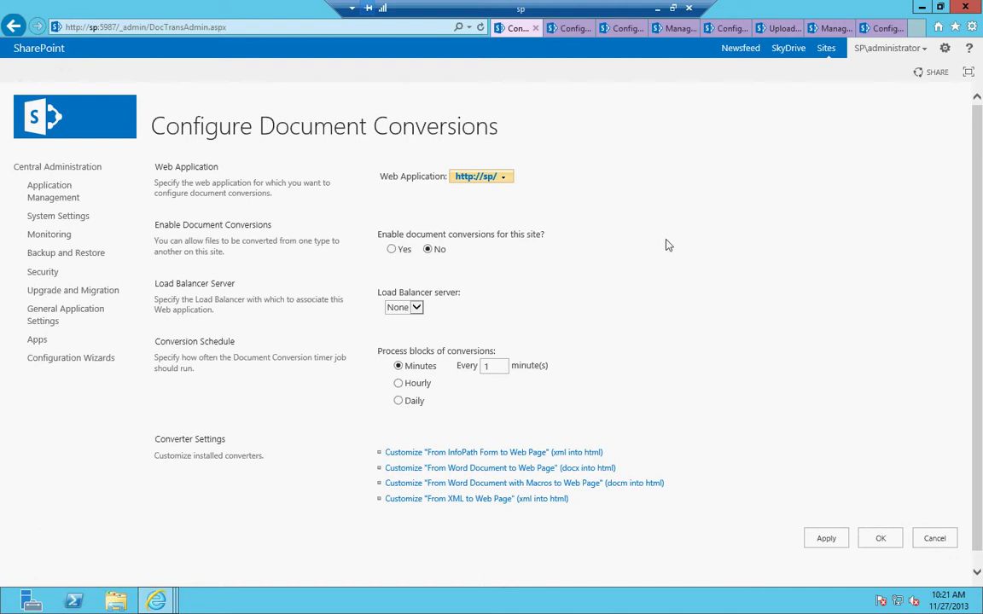
{"action": "triple_click", "coordinate": [443, 237]}
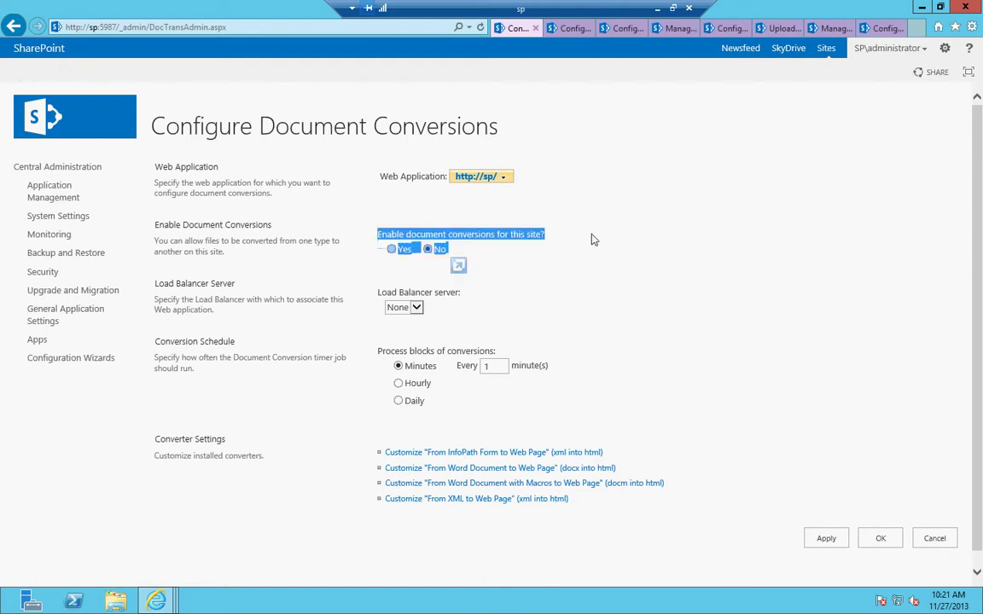
{"action": "left_click", "coordinate": [585, 232]}
{"action": "left_click", "coordinate": [507, 181]}
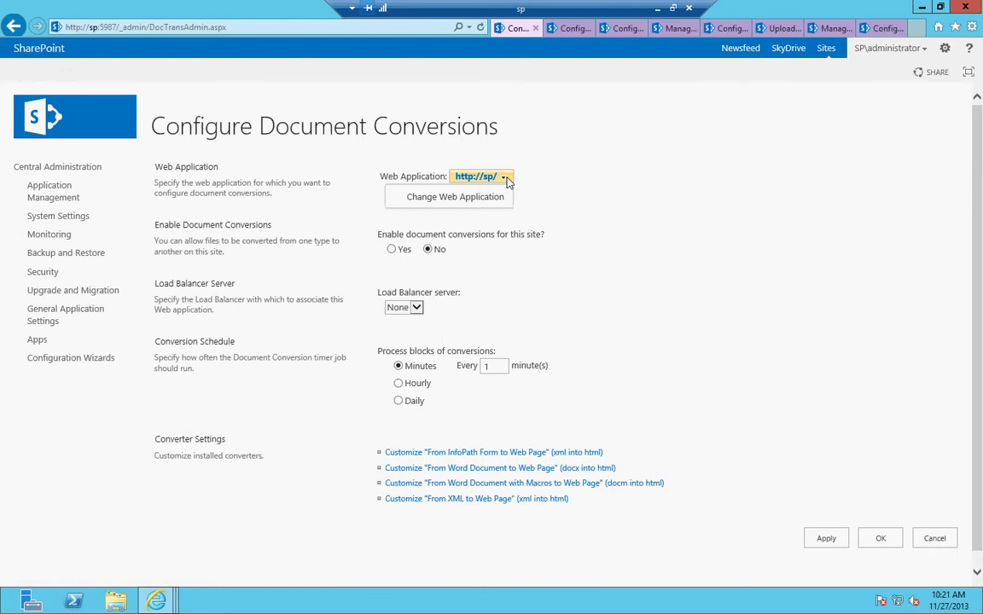
{"action": "left_click", "coordinate": [487, 174]}
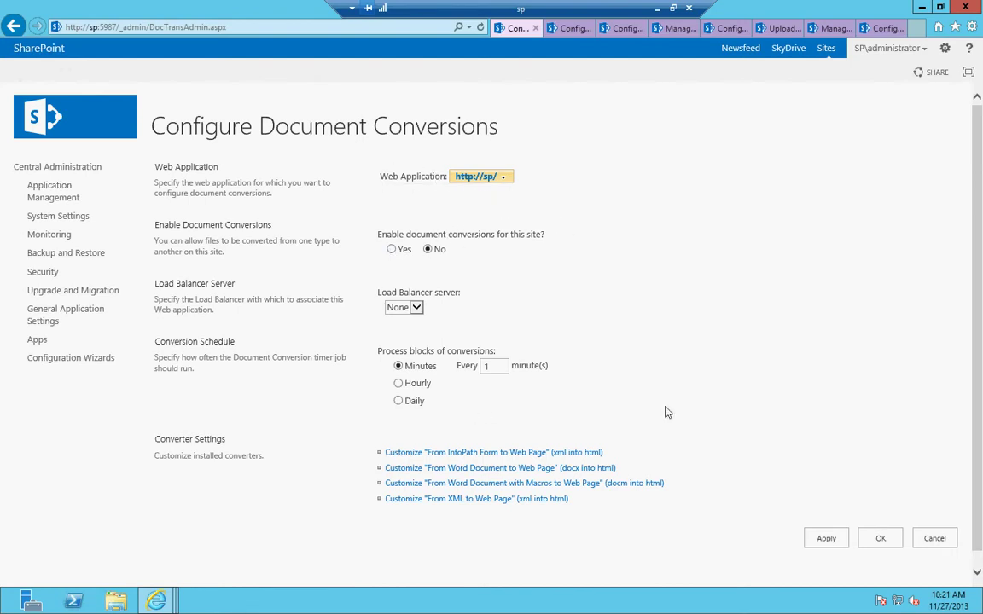
{"action": "scroll", "coordinate": [599, 412], "scroll_direction": "down", "scroll_amount": 1}
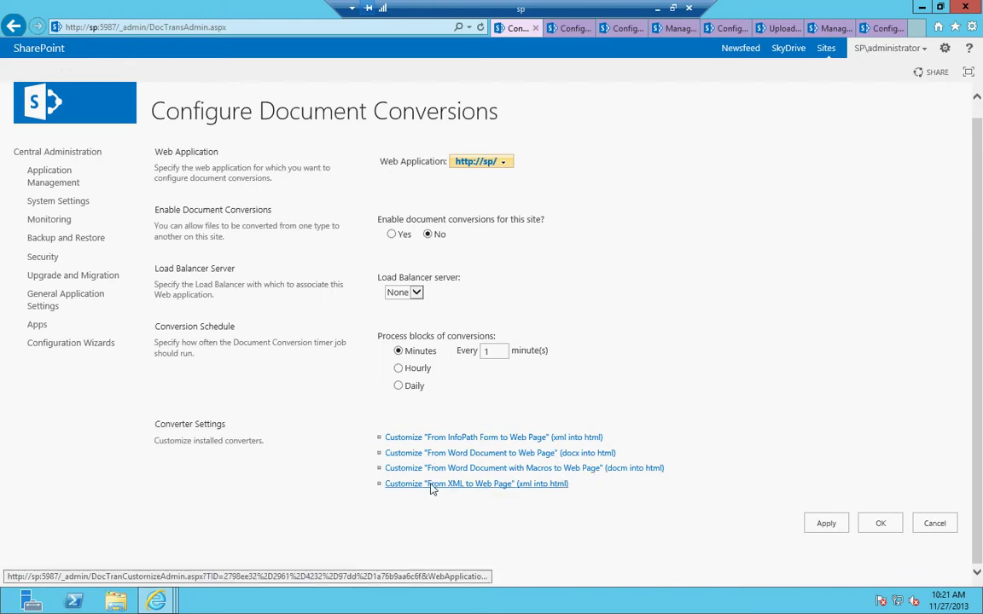
{"action": "scroll", "coordinate": [680, 364], "scroll_direction": "up", "scroll_amount": 1}
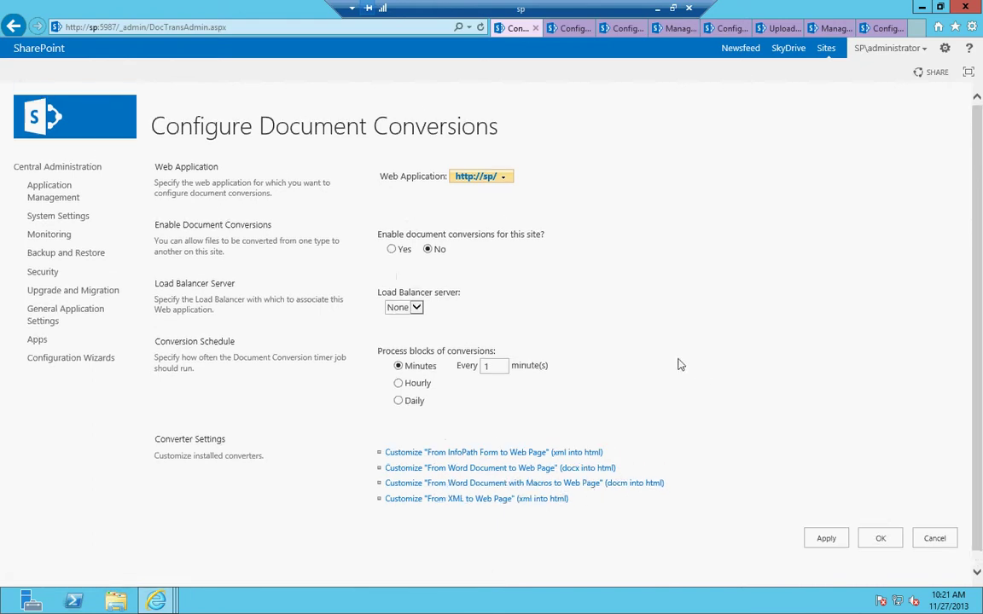
{"action": "left_click", "coordinate": [416, 307]}
{"action": "left_click", "coordinate": [560, 311]}
{"action": "left_click", "coordinate": [936, 539]}
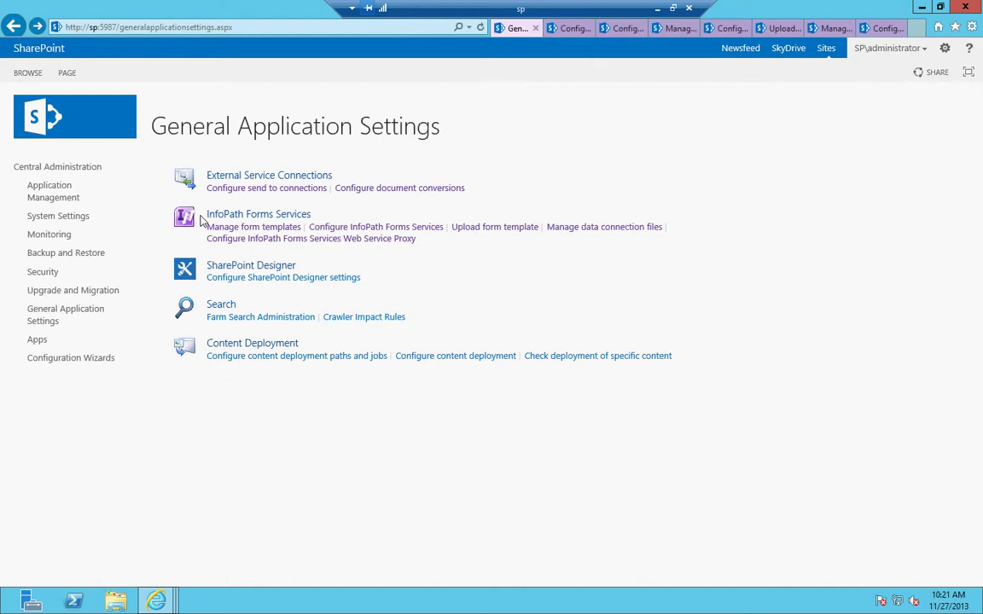
Point out the InfoPath Forms Services heading and open Manage form templates.
{"action": "left_click_drag", "start_coordinate": [199, 221], "coordinate": [324, 215]}
{"action": "left_click", "coordinate": [370, 216]}
{"action": "left_click_drag", "start_coordinate": [365, 216], "coordinate": [192, 197]}
{"action": "left_click", "coordinate": [334, 204]}
{"action": "left_click", "coordinate": [253, 234]}
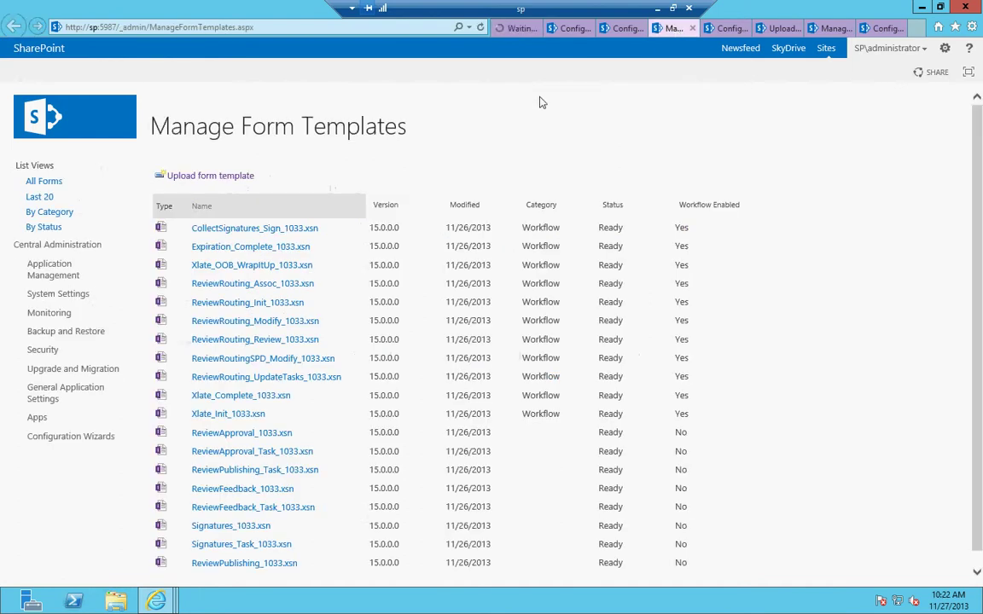
Review the template list, highlighting the ReviewRouting_Assoc rows and the eleven workflow-enabled templates.
{"action": "scroll", "coordinate": [456, 123], "scroll_direction": "down", "scroll_amount": 1}
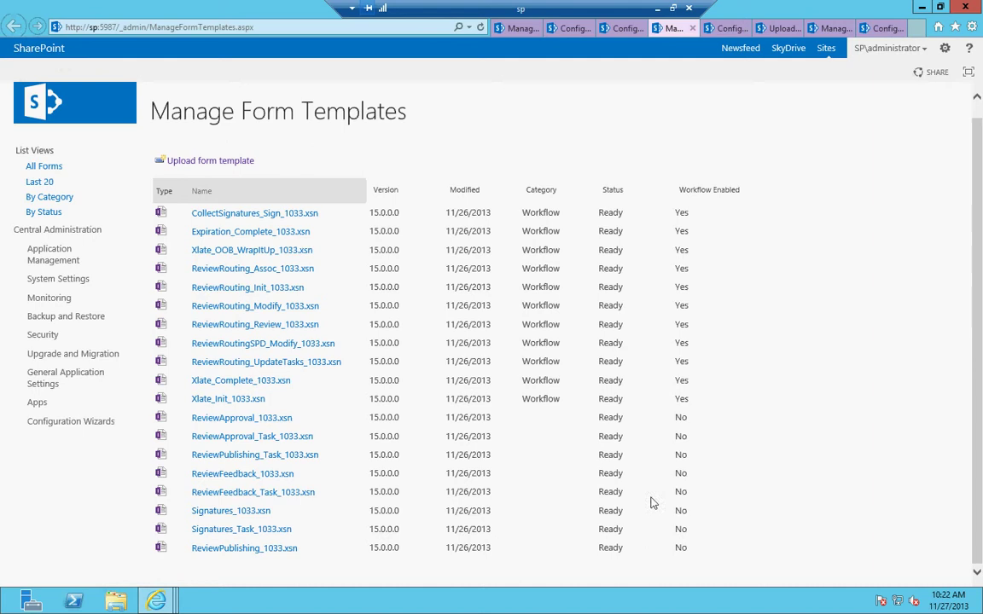
{"action": "left_click_drag", "start_coordinate": [649, 503], "coordinate": [778, 259]}
{"action": "left_click", "coordinate": [860, 253]}
{"action": "left_click_drag", "start_coordinate": [505, 213], "coordinate": [571, 401]}
{"action": "left_click", "coordinate": [548, 322]}
Close the Manage Form Templates page and another leftover page, then return to General Application Settings.
{"action": "left_click", "coordinate": [692, 29]}
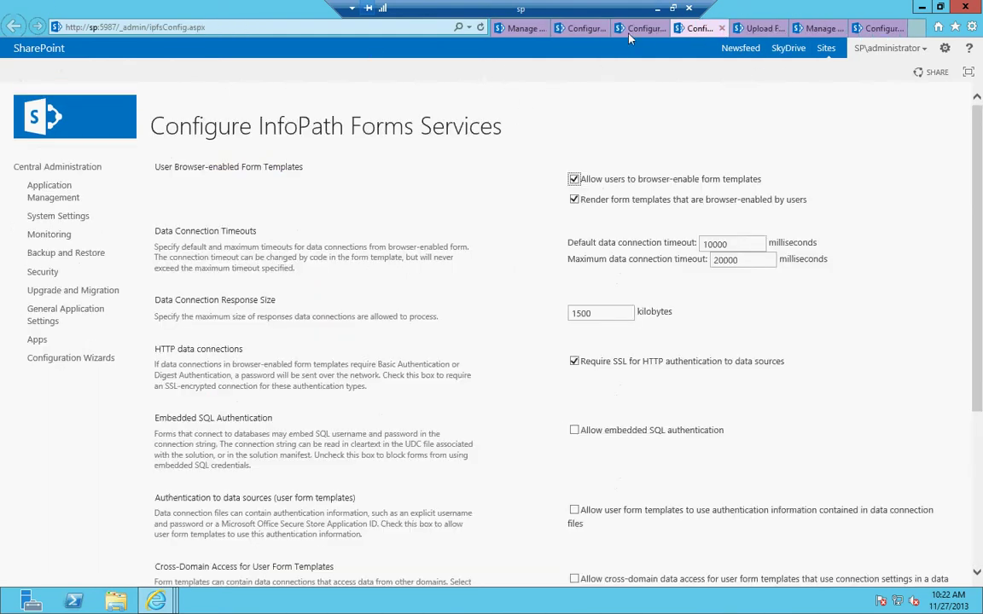
{"action": "left_click", "coordinate": [545, 28]}
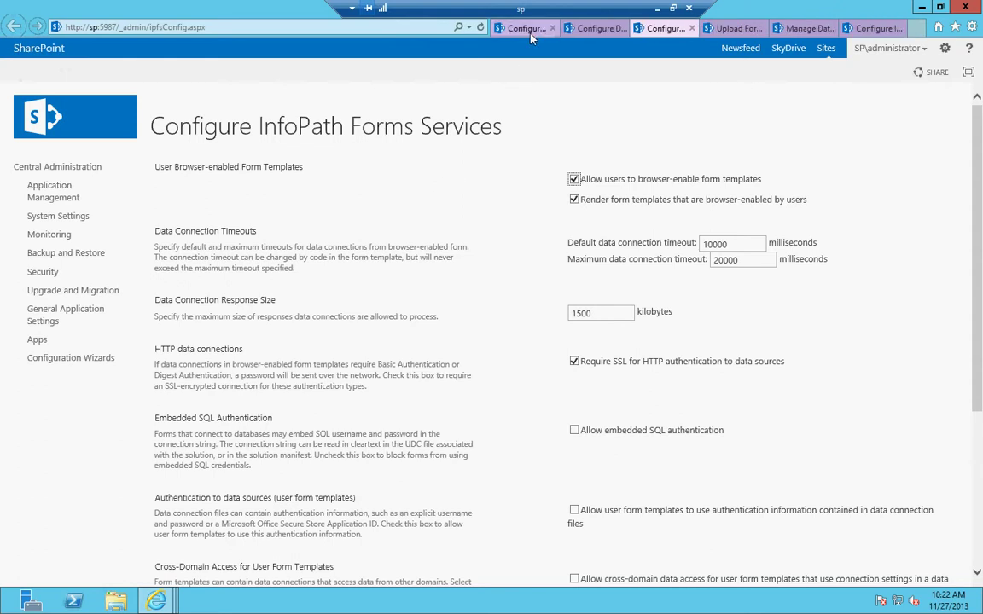
{"action": "left_click", "coordinate": [51, 314]}
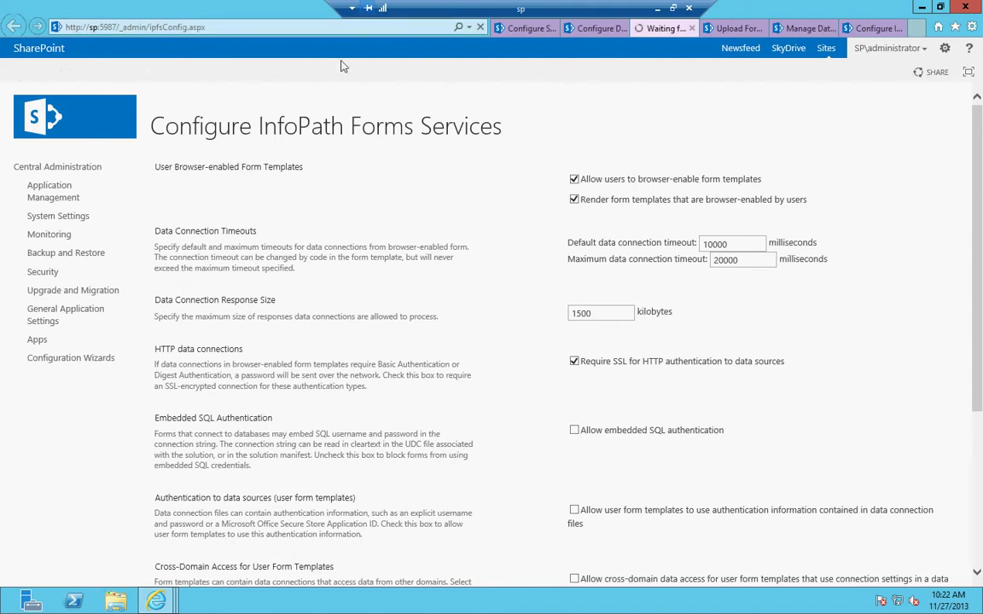
{"action": "left_click", "coordinate": [525, 28]}
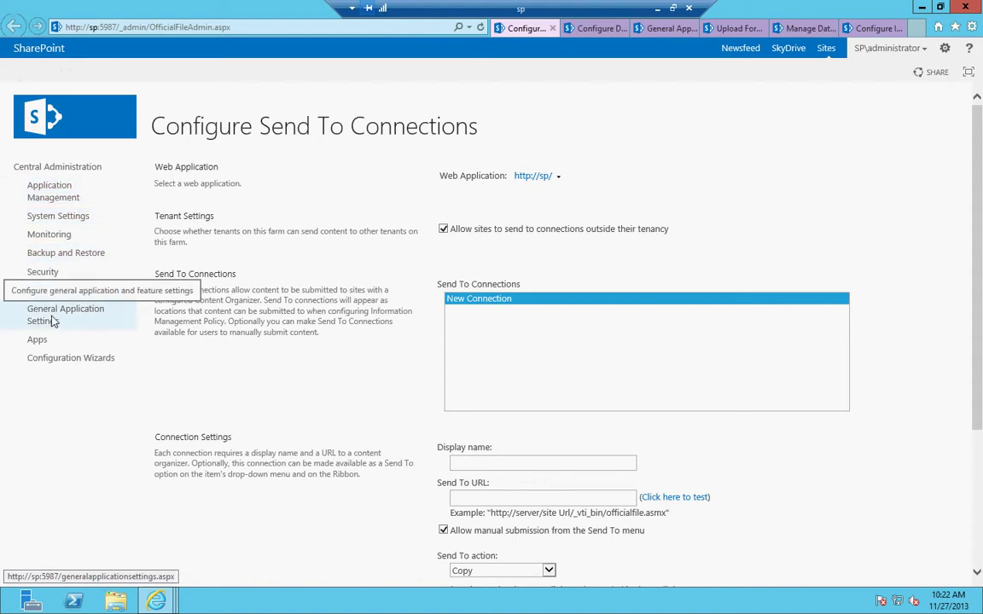
{"action": "left_click", "coordinate": [725, 29]}
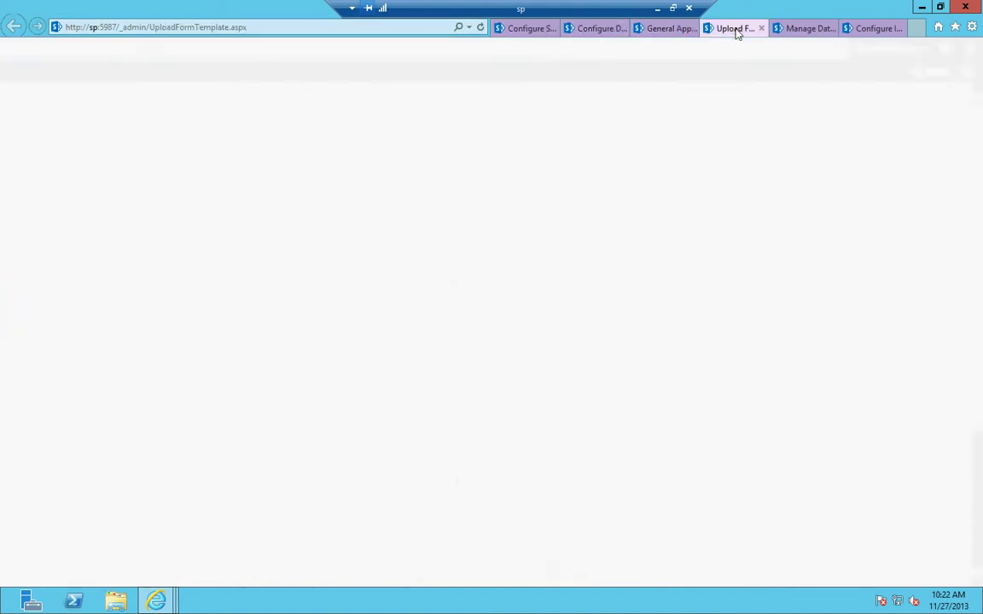
{"action": "left_click", "coordinate": [664, 28]}
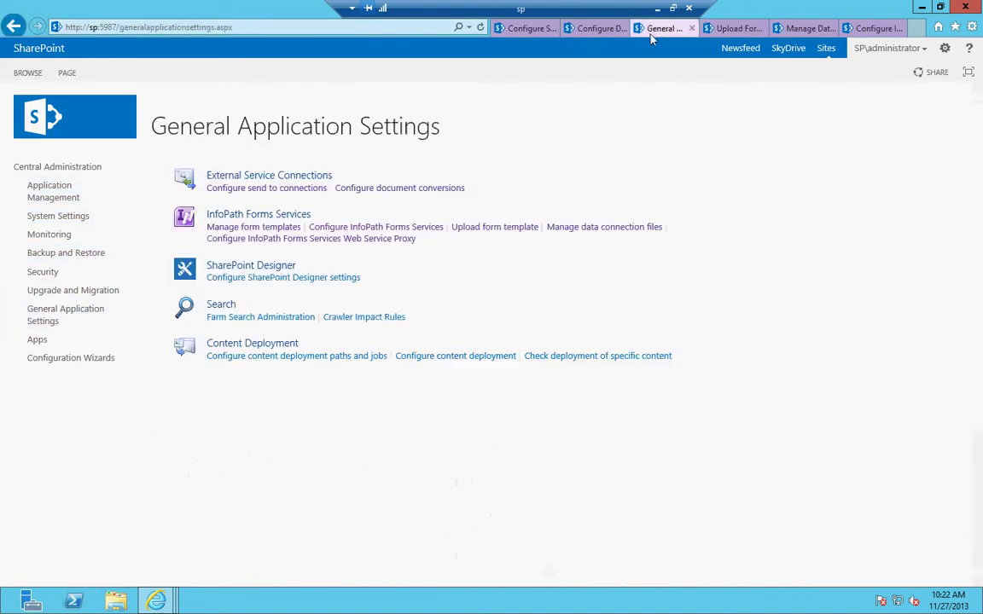
Close the Send To Connections, form upload, data connection and InfoPath configuration tabs.
{"action": "left_click", "coordinate": [553, 29]}
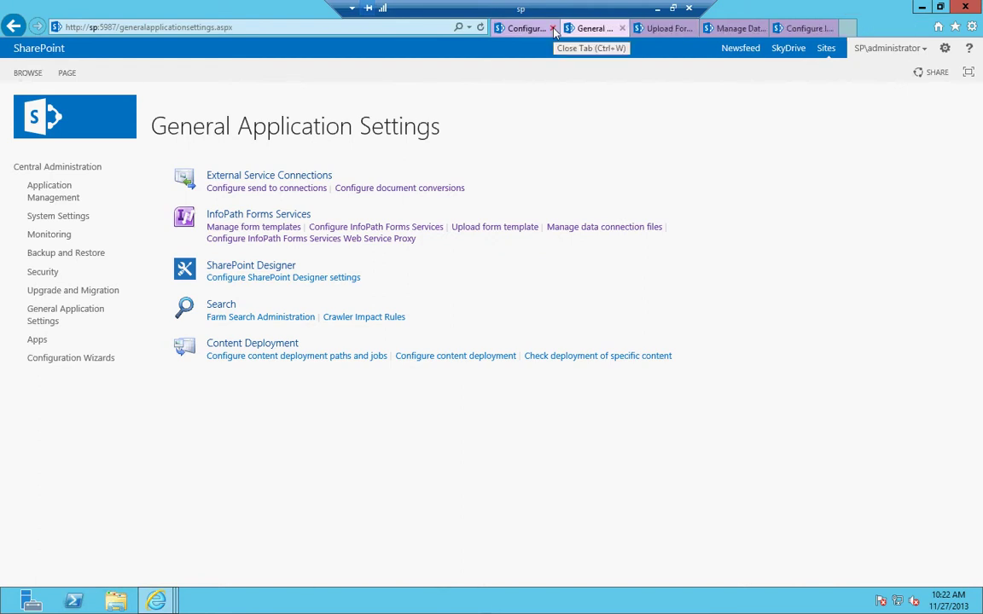
{"action": "left_click", "coordinate": [553, 29]}
{"action": "left_click", "coordinate": [624, 29]}
{"action": "left_click", "coordinate": [623, 29]}
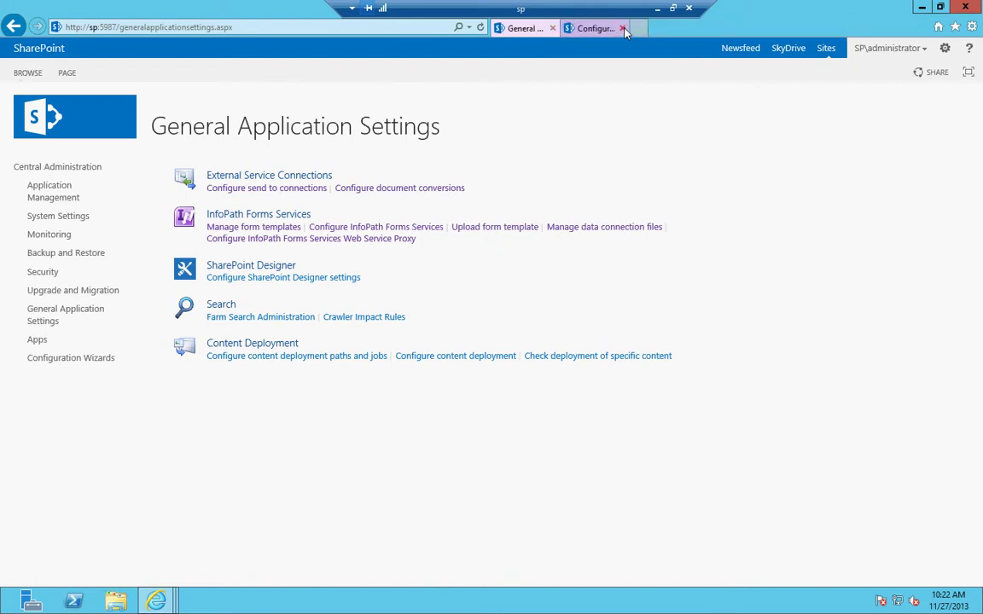
{"action": "left_click", "coordinate": [622, 28]}
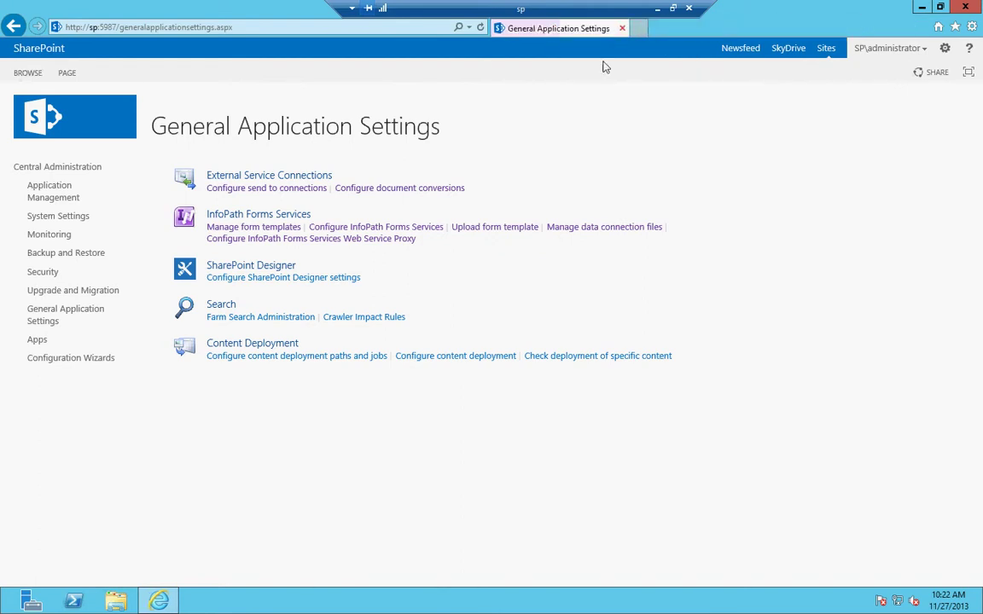
{"action": "left_click", "coordinate": [418, 229]}
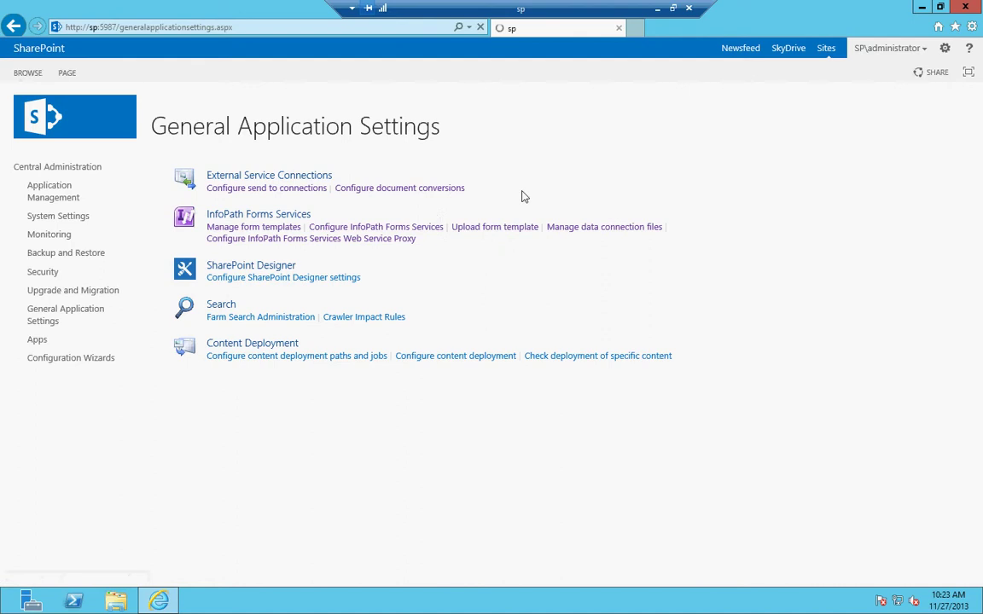
{"action": "left_click", "coordinate": [317, 228]}
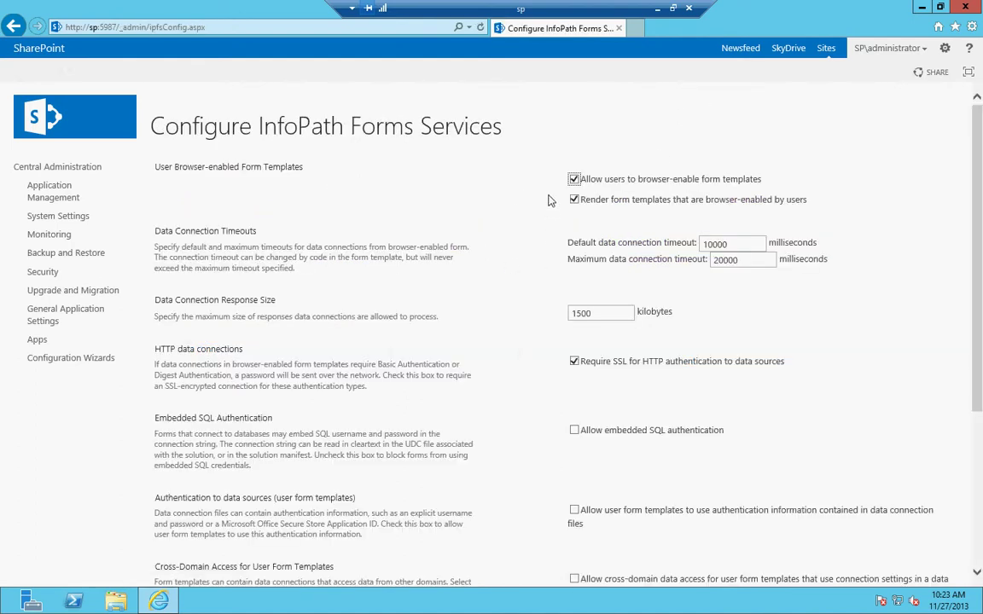
{"action": "left_click", "coordinate": [501, 189]}
{"action": "scroll", "coordinate": [493, 175], "scroll_direction": "down", "scroll_amount": 3}
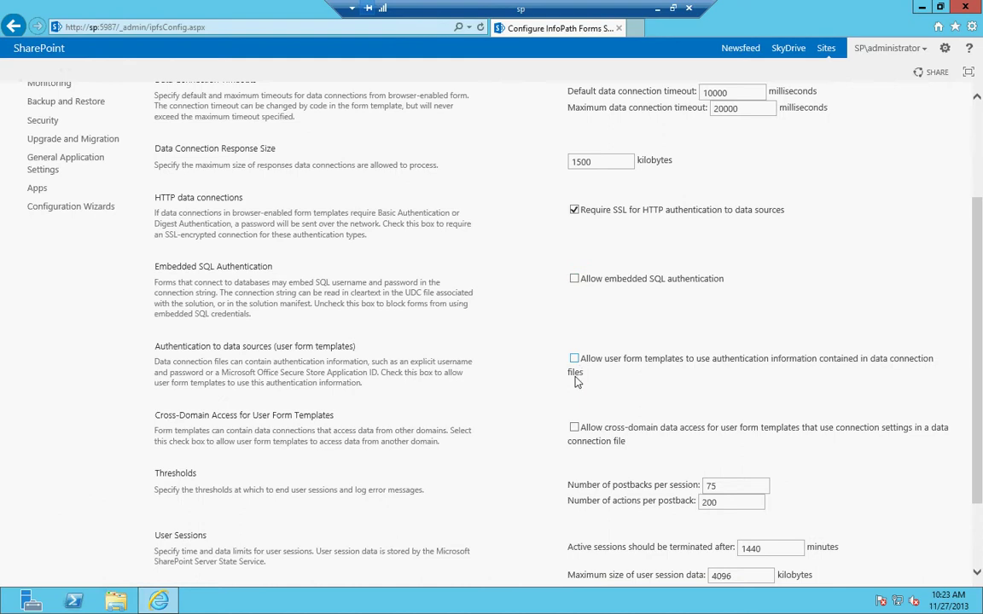
{"action": "scroll", "coordinate": [587, 389], "scroll_direction": "down", "scroll_amount": 2}
{"action": "scroll", "coordinate": [512, 335], "scroll_direction": "up", "scroll_amount": 5}
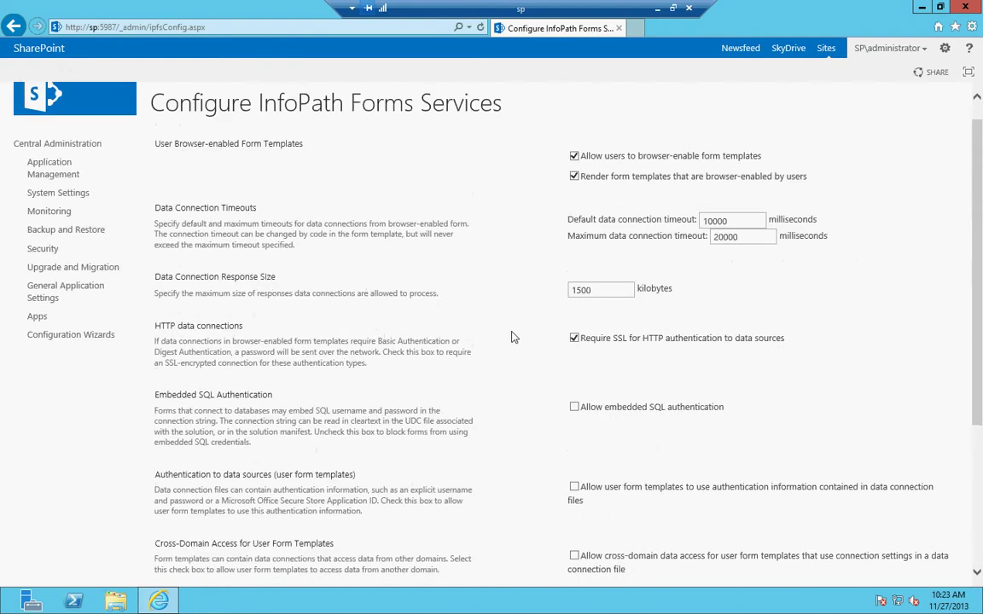
{"action": "left_click", "coordinate": [14, 25]}
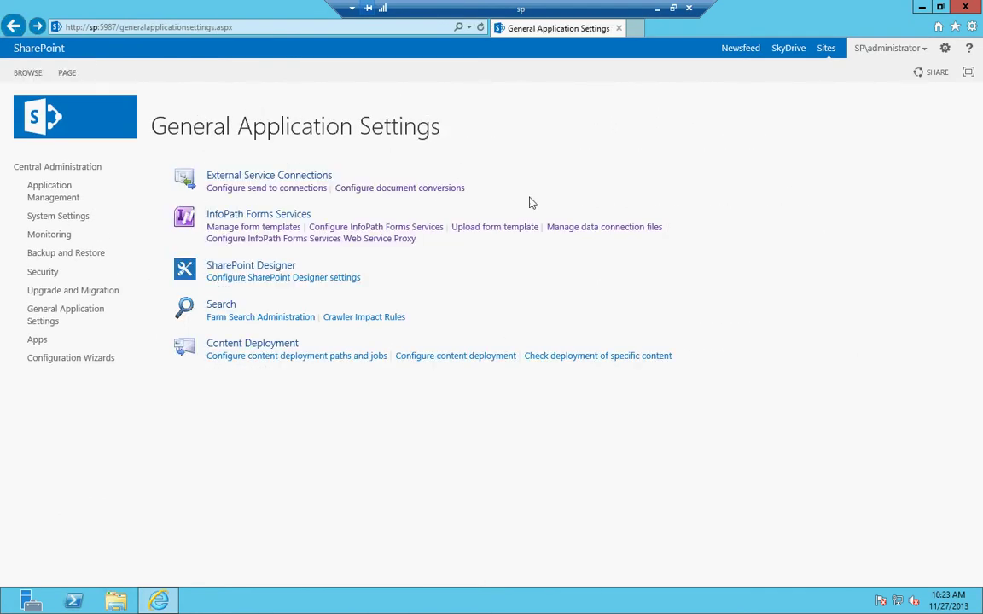
{"action": "left_click", "coordinate": [523, 235]}
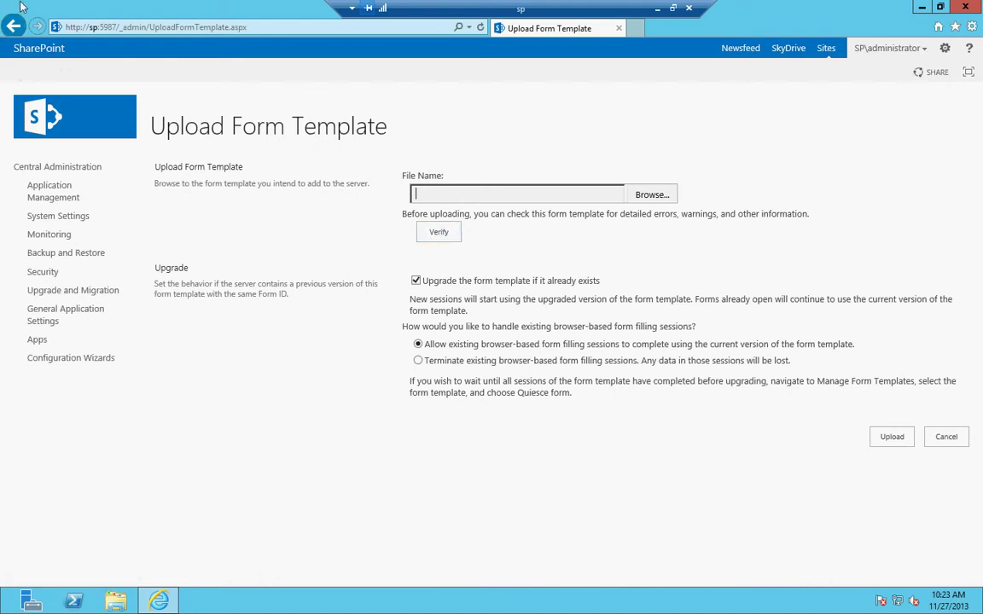
{"action": "left_click", "coordinate": [14, 26]}
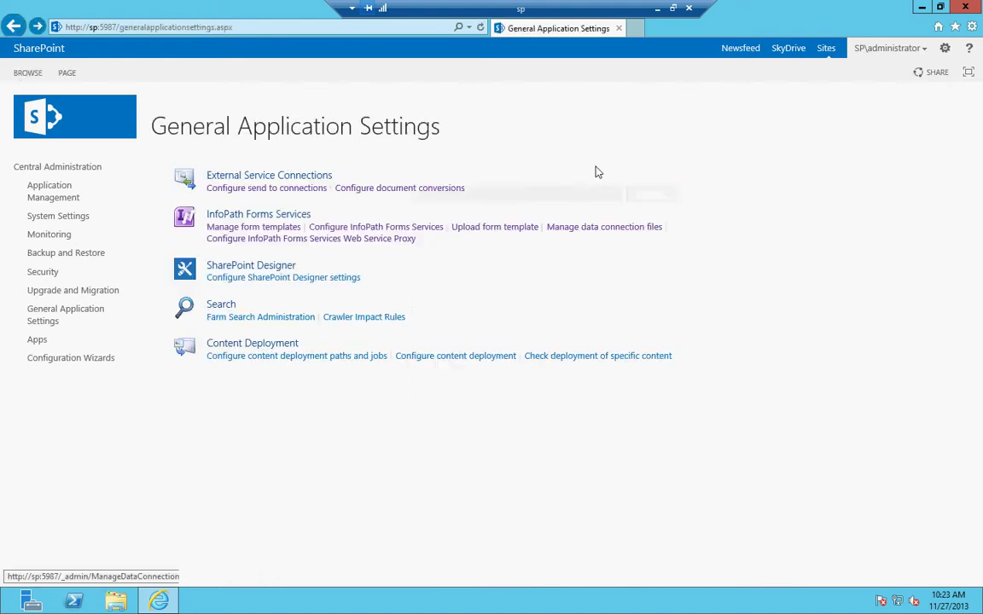
{"action": "left_click", "coordinate": [575, 228]}
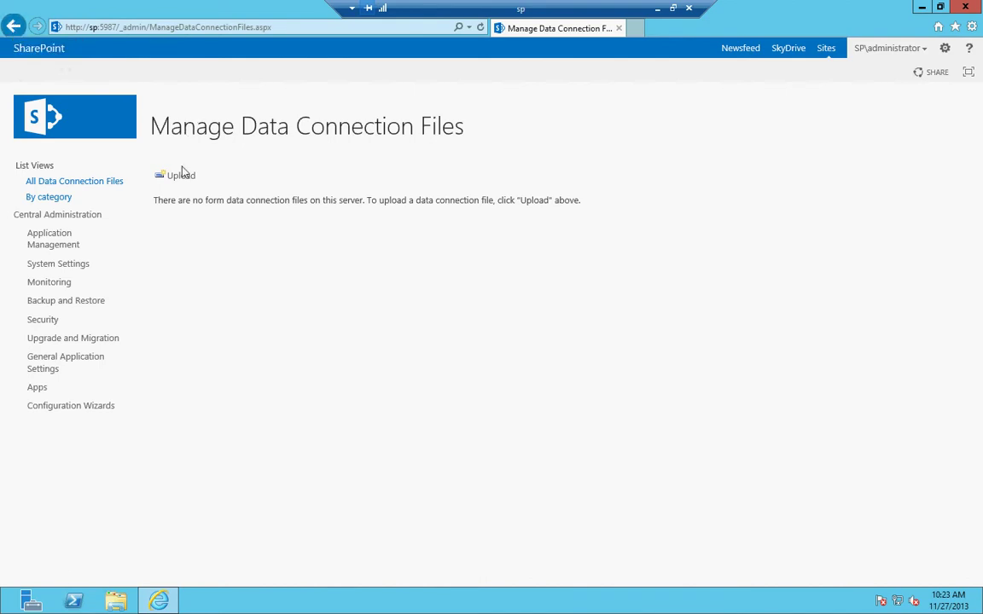
{"action": "left_click", "coordinate": [16, 29]}
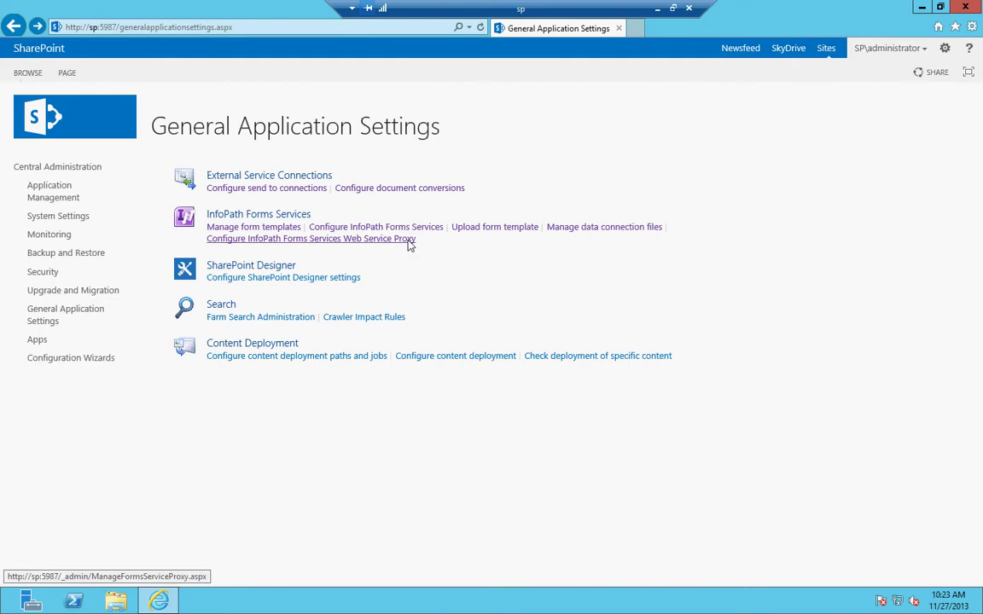
{"action": "left_click", "coordinate": [14, 26]}
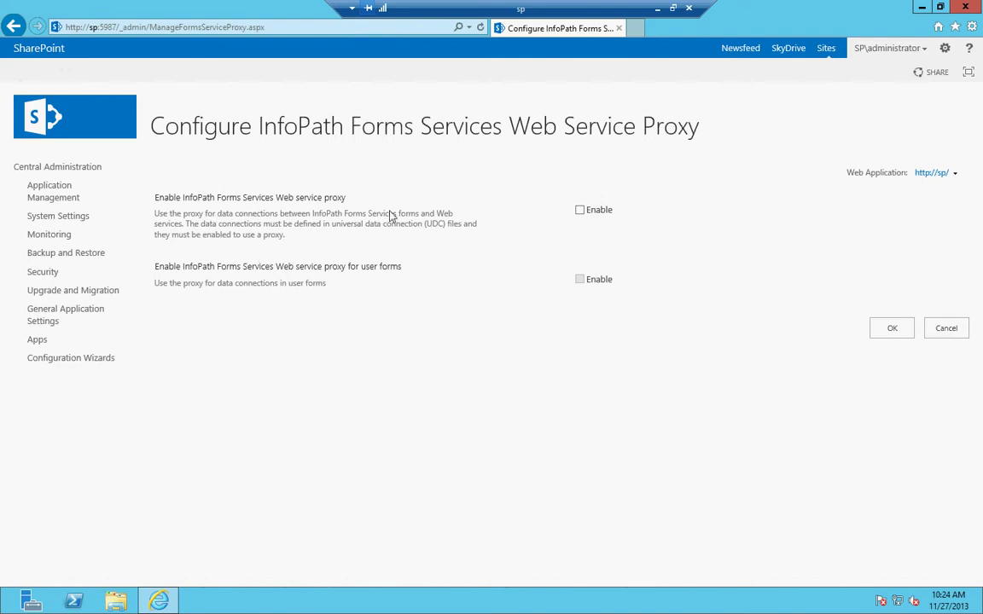
{"action": "left_click", "coordinate": [14, 26]}
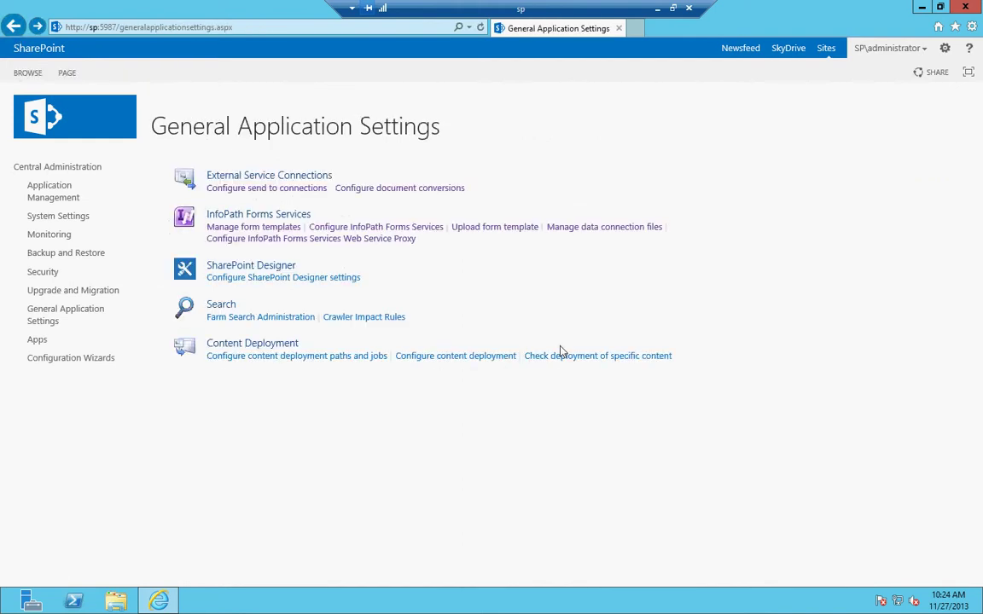
{"action": "left_click_drag", "start_coordinate": [297, 266], "coordinate": [226, 269]}
{"action": "left_click", "coordinate": [369, 268]}
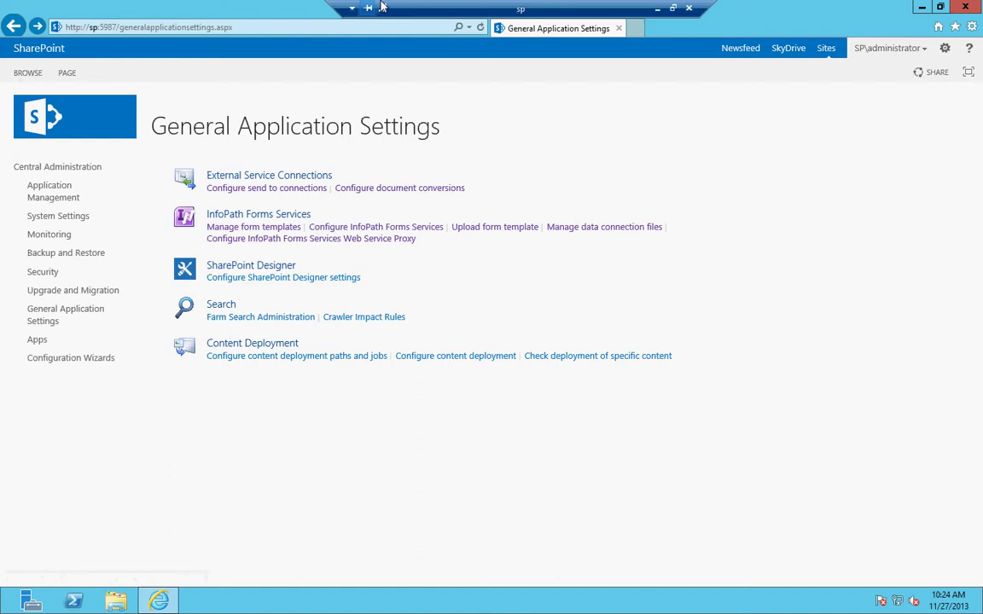
{"action": "left_click", "coordinate": [271, 278]}
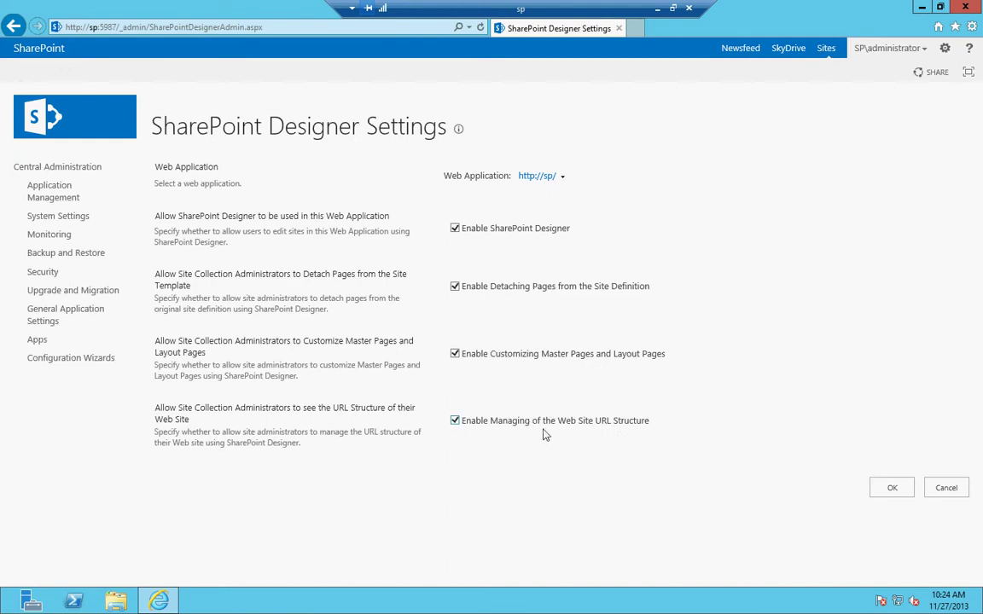
{"action": "left_click_drag", "start_coordinate": [502, 361], "coordinate": [653, 362]}
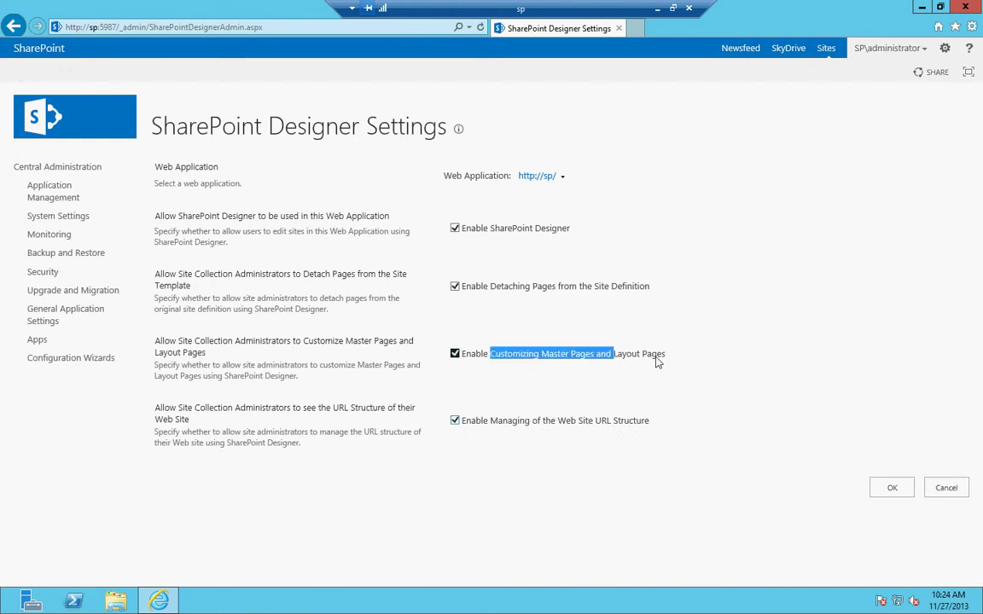
{"action": "left_click", "coordinate": [774, 344]}
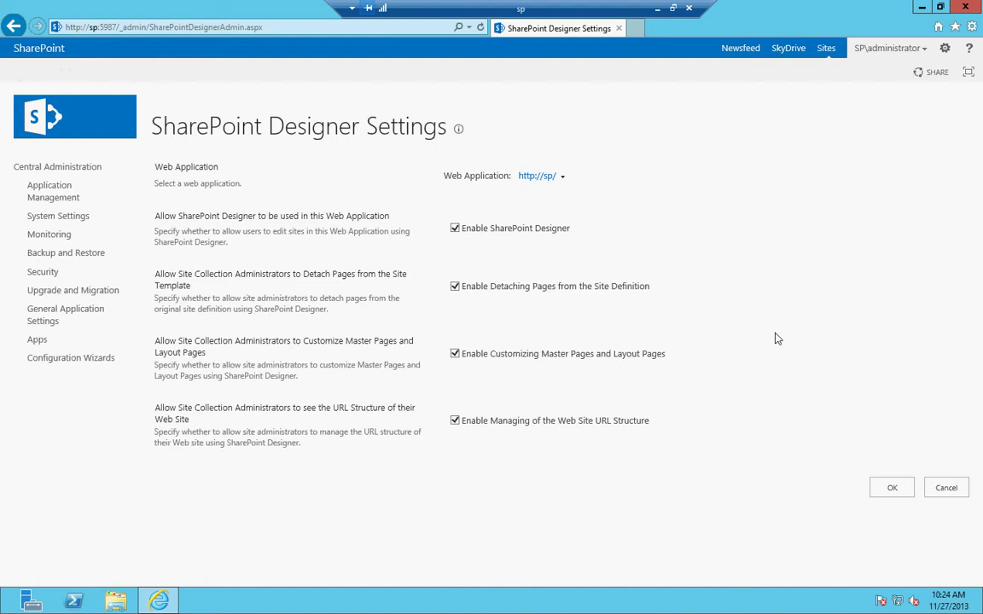
{"action": "left_click", "coordinate": [941, 488]}
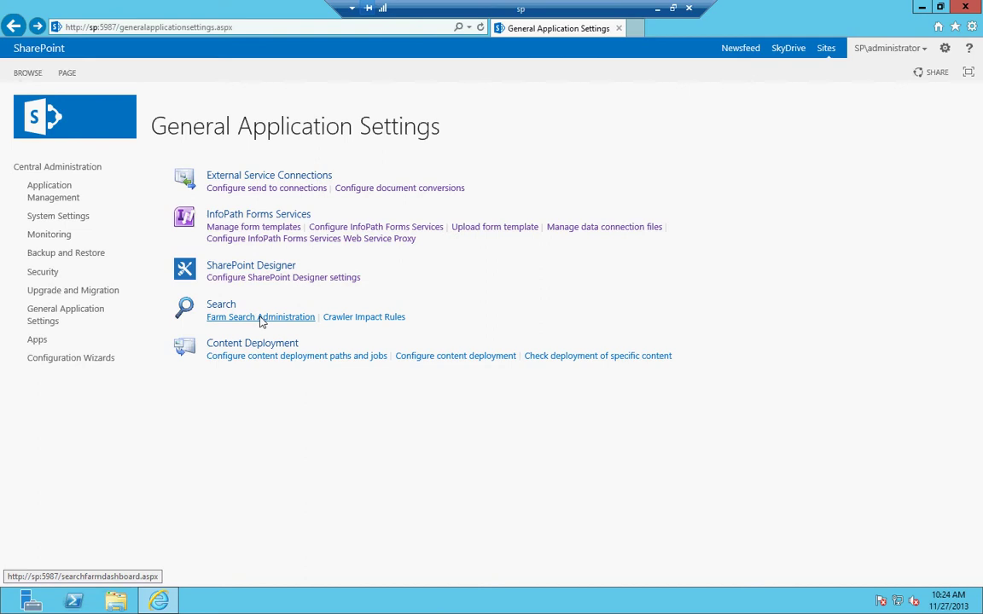
{"action": "left_click", "coordinate": [262, 318]}
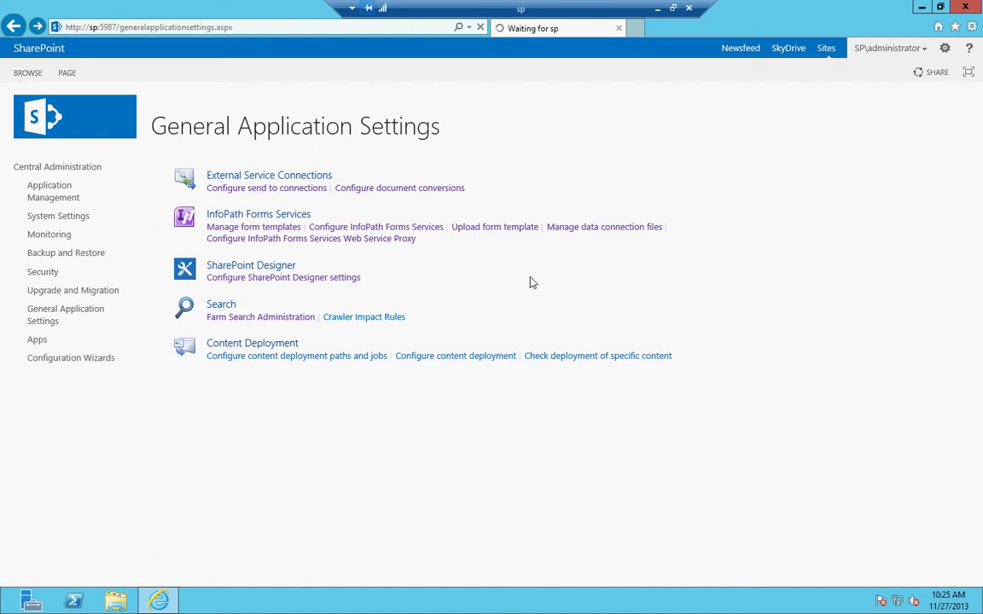
{"action": "left_click", "coordinate": [359, 321]}
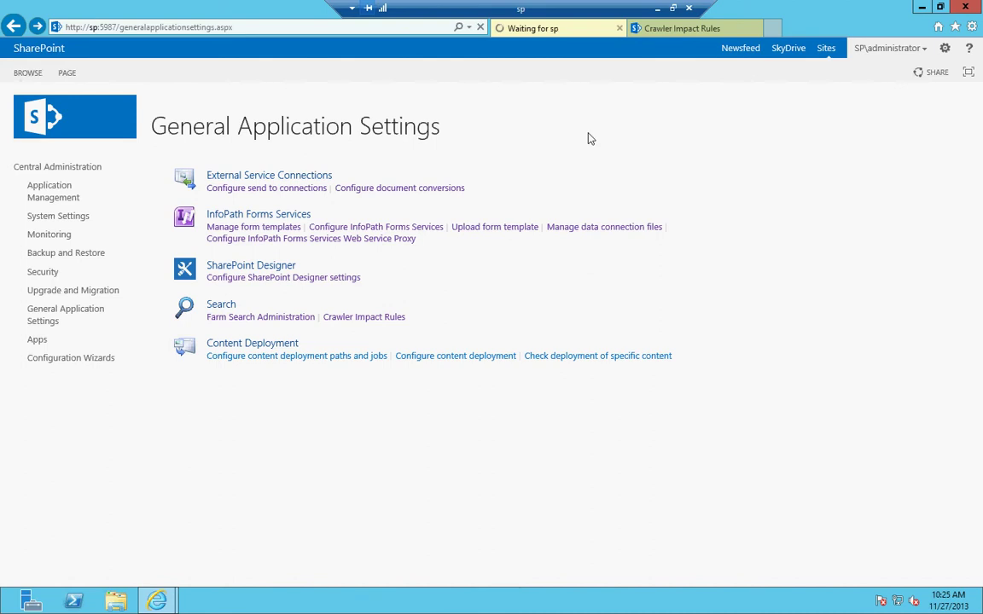
{"action": "middle_click", "coordinate": [568, 36]}
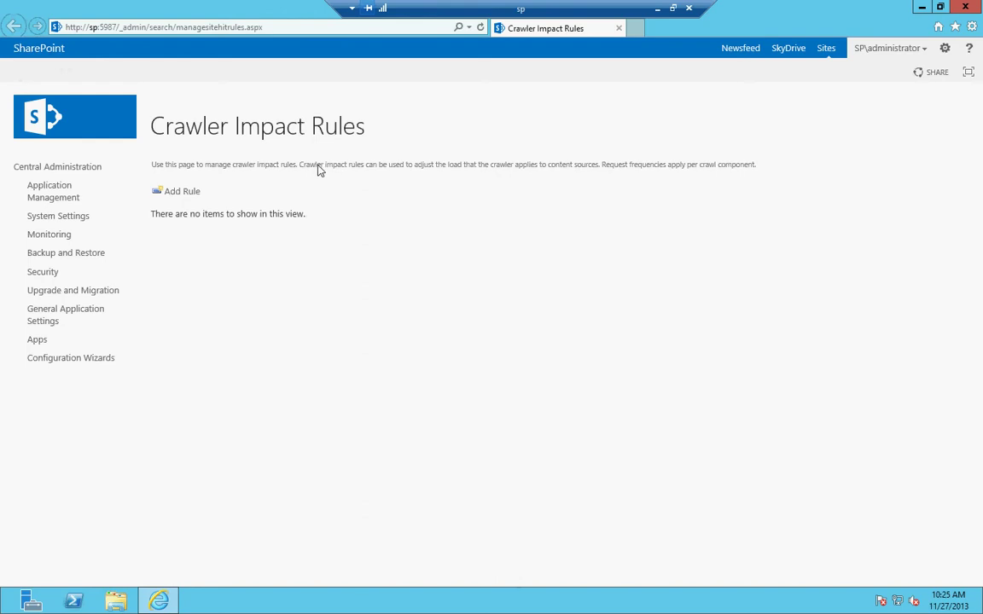
{"action": "left_click_drag", "start_coordinate": [488, 165], "coordinate": [557, 166]}
{"action": "left_click", "coordinate": [594, 212]}
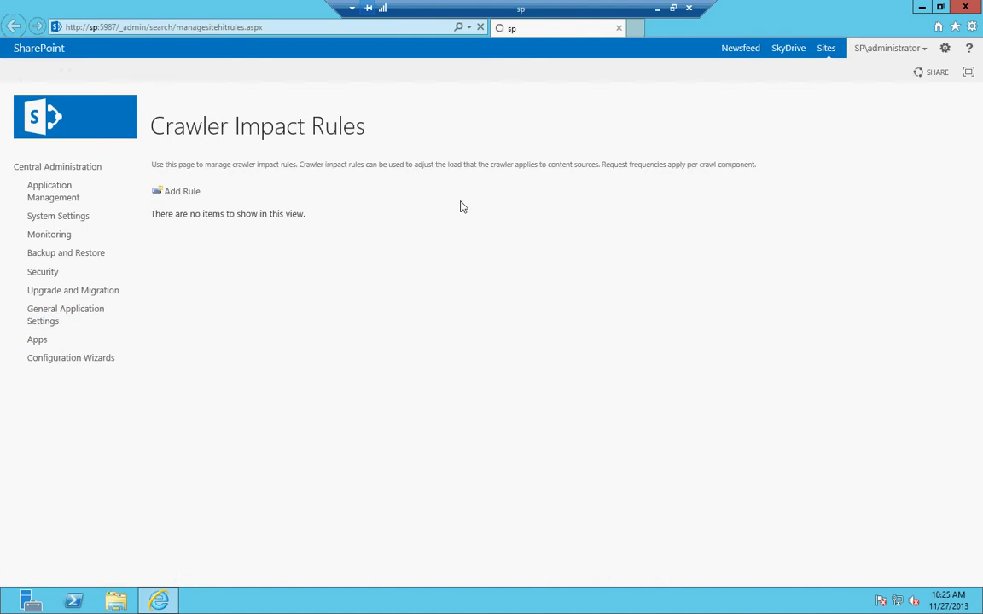
{"action": "left_click", "coordinate": [182, 191]}
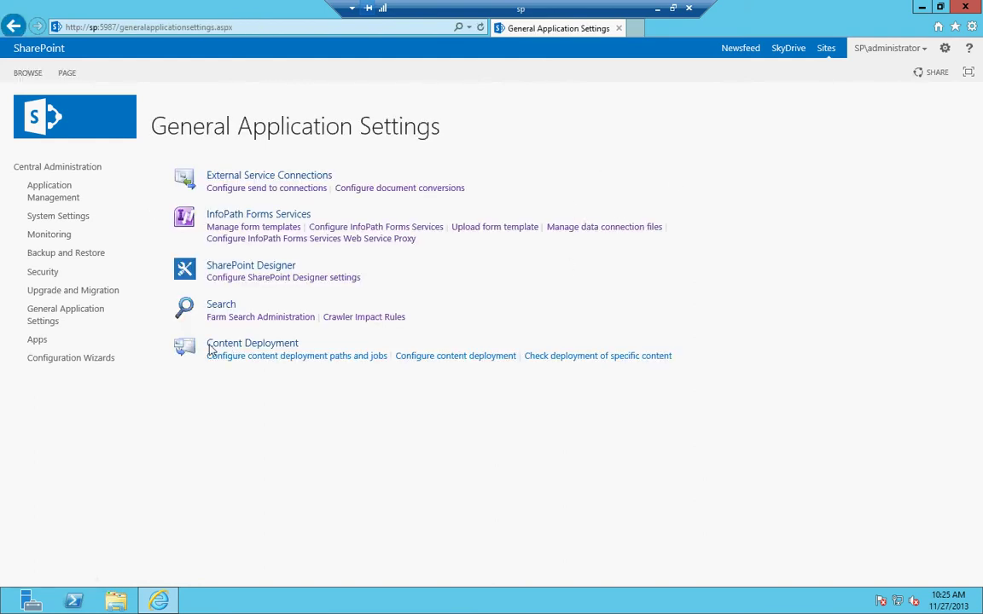
Open content deployment paths and jobs, plus Configure content deployment and Check deployment in background tabs.
{"action": "left_click_drag", "start_coordinate": [210, 345], "coordinate": [324, 345]}
{"action": "left_click", "coordinate": [318, 348]}
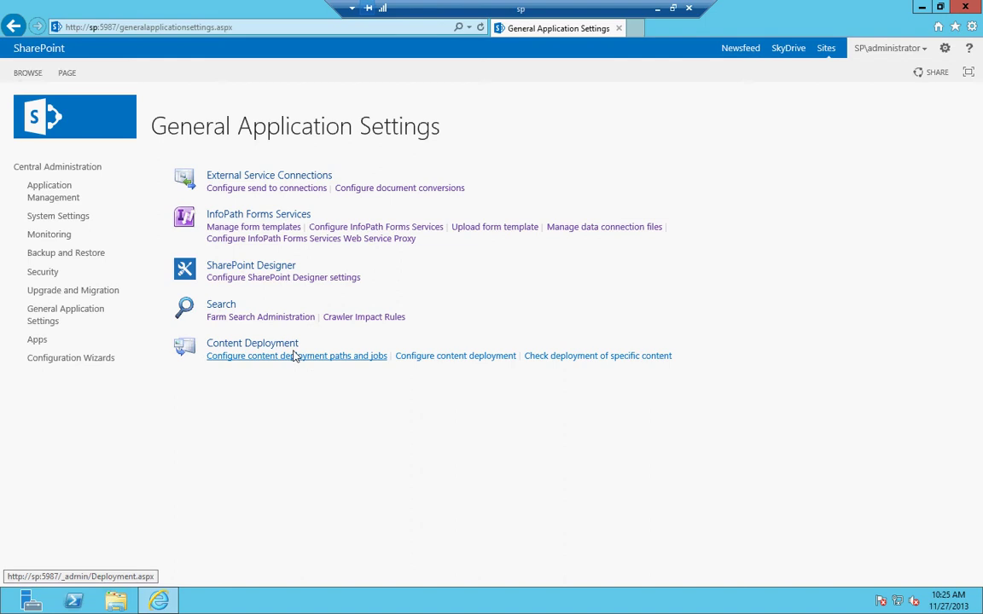
{"action": "left_click", "coordinate": [288, 358]}
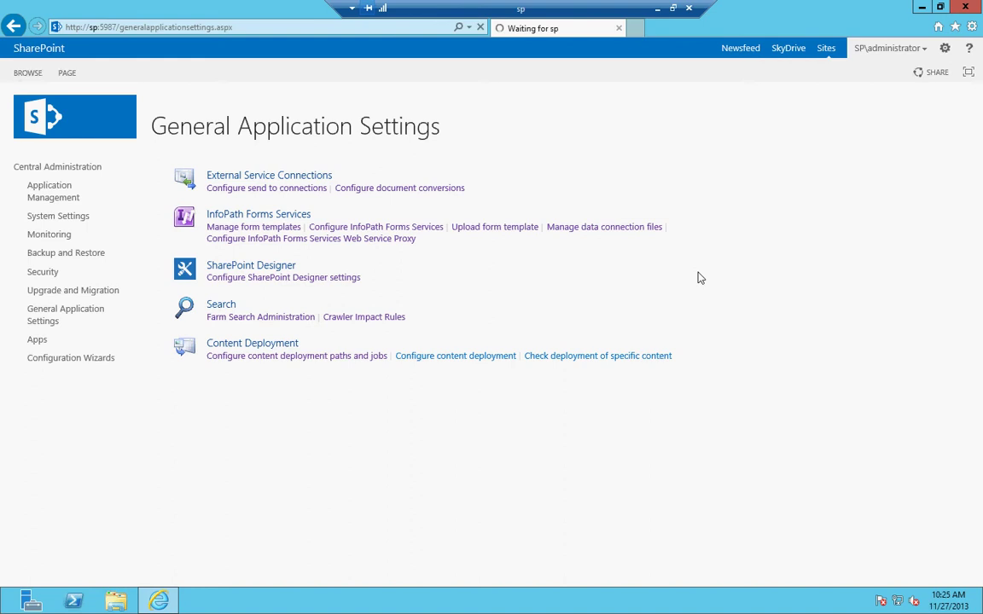
{"action": "middle_click", "coordinate": [496, 357]}
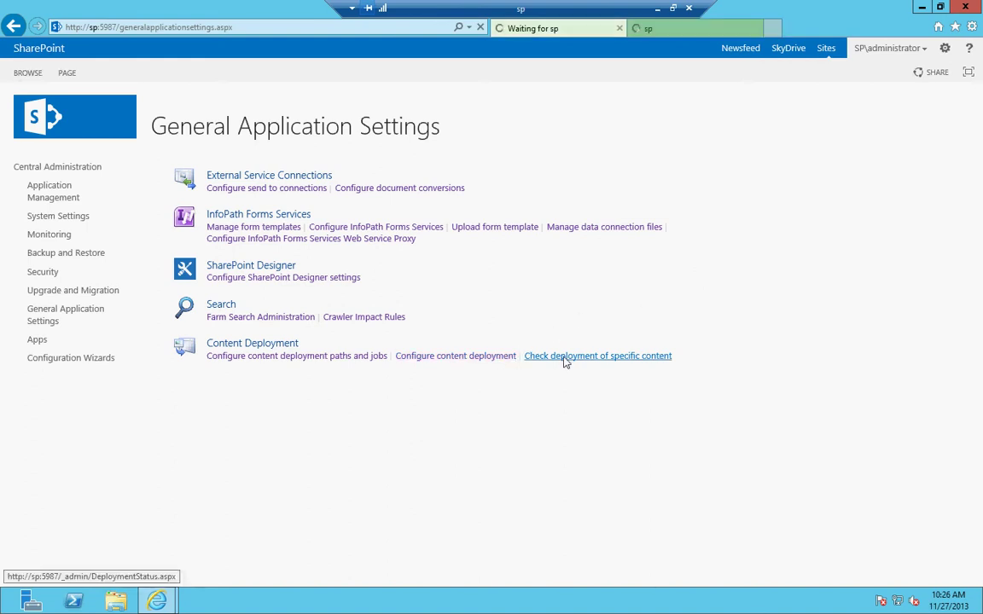
{"action": "middle_click", "coordinate": [564, 358]}
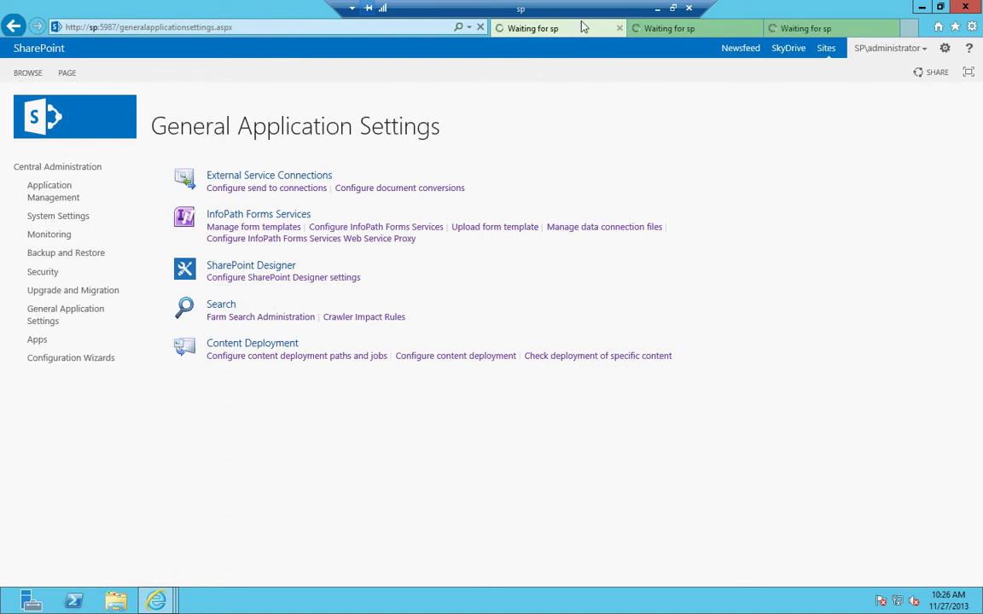
Window the remote session, move it higher, and return it to full screen.
{"action": "left_click", "coordinate": [673, 8]}
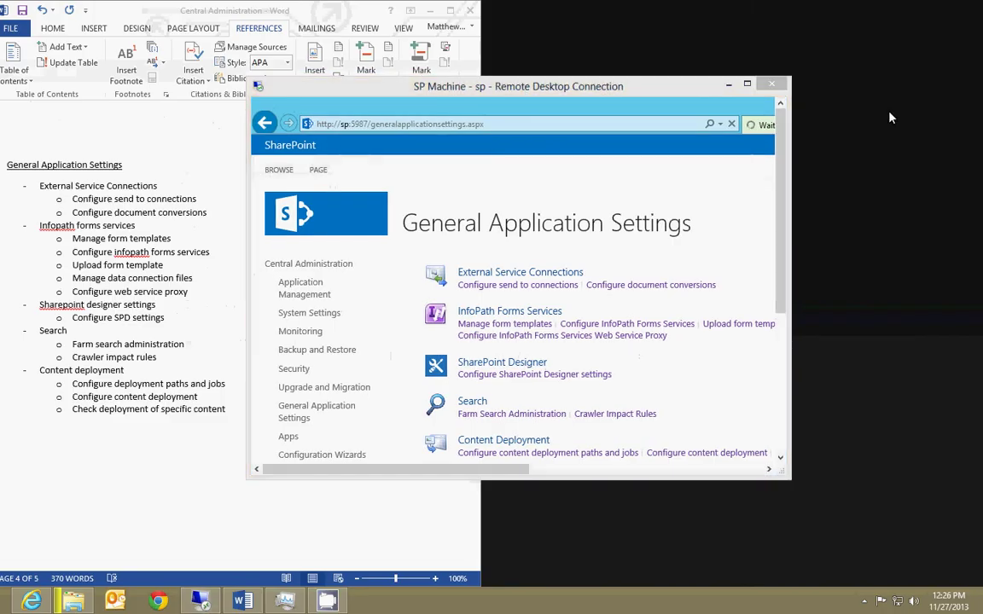
{"action": "left_click_drag", "start_coordinate": [667, 86], "coordinate": [677, 36]}
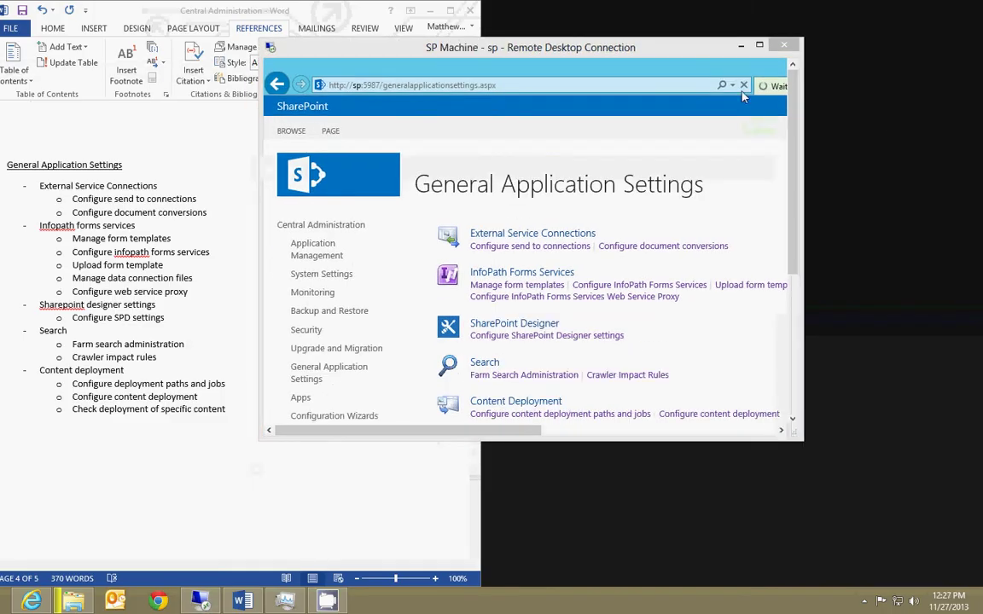
{"action": "double_click", "coordinate": [677, 36]}
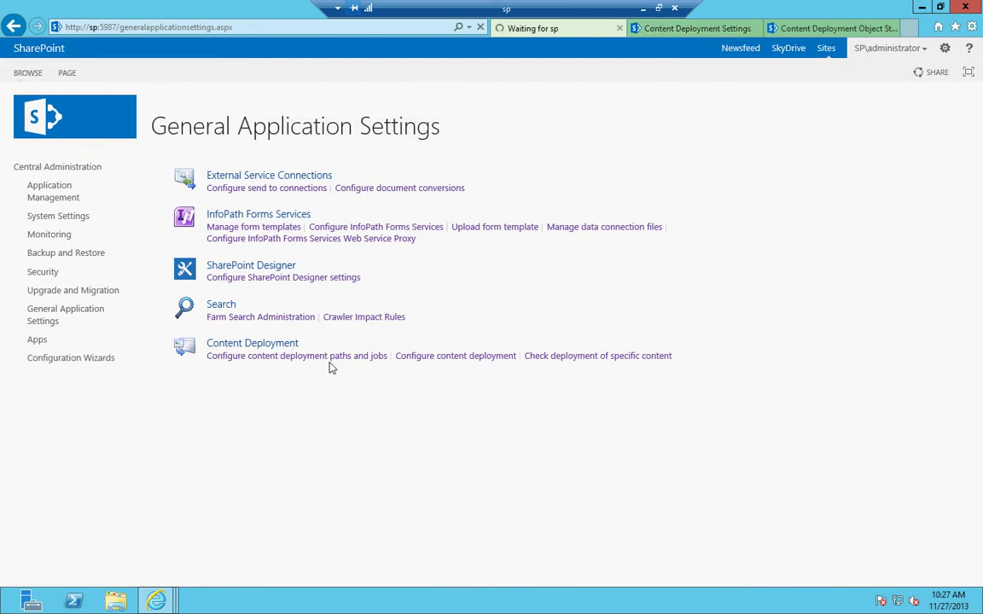
Scroll through Content Deployment Settings, cancel without saving, then click into the Object Status URL box.
{"action": "left_click", "coordinate": [705, 31]}
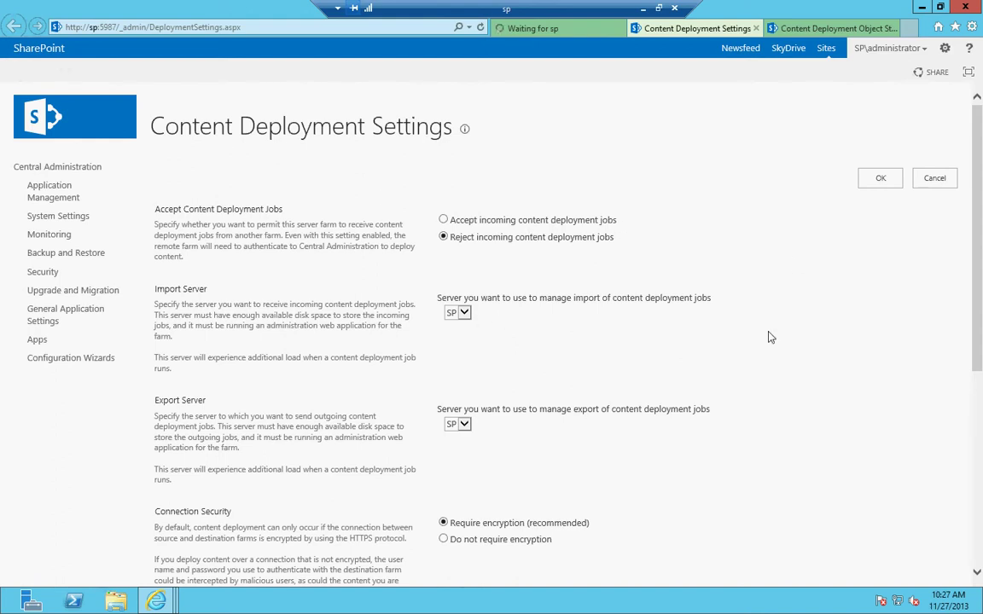
{"action": "scroll", "coordinate": [766, 336], "scroll_direction": "down", "scroll_amount": 5}
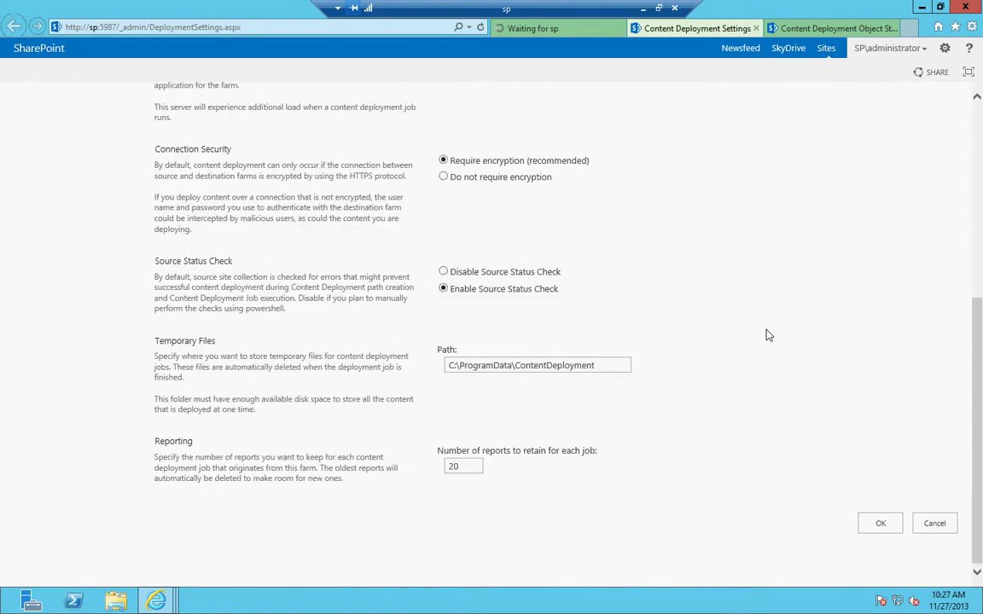
{"action": "scroll", "coordinate": [766, 335], "scroll_direction": "up", "scroll_amount": 5}
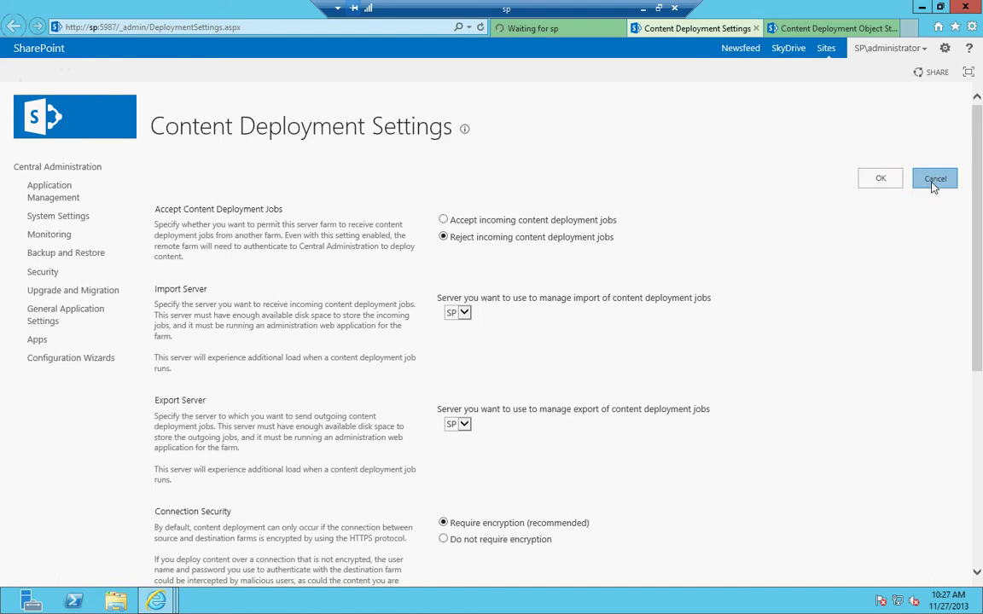
{"action": "left_click", "coordinate": [933, 180]}
{"action": "left_click", "coordinate": [832, 29]}
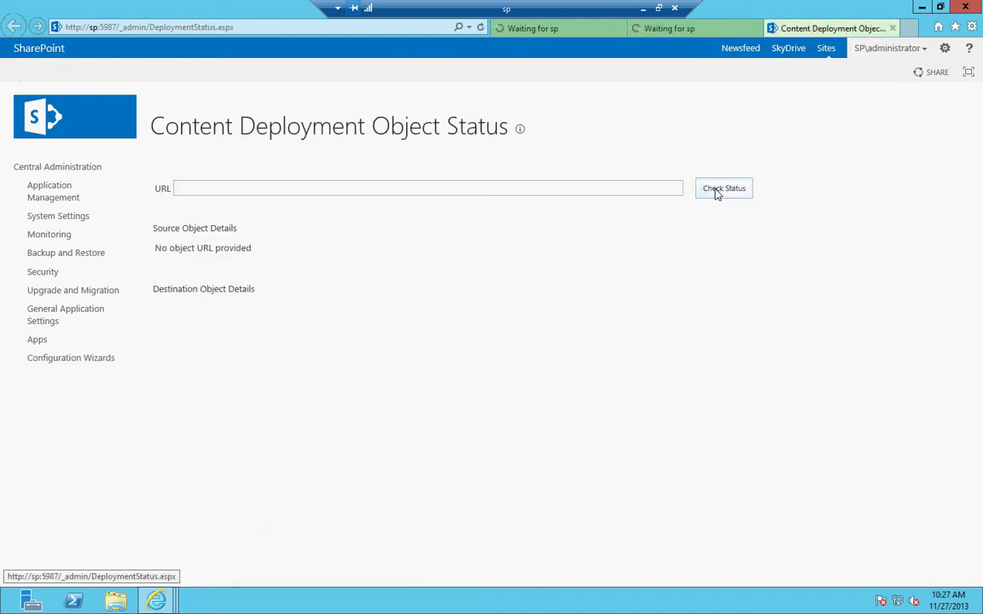
{"action": "left_click", "coordinate": [521, 187]}
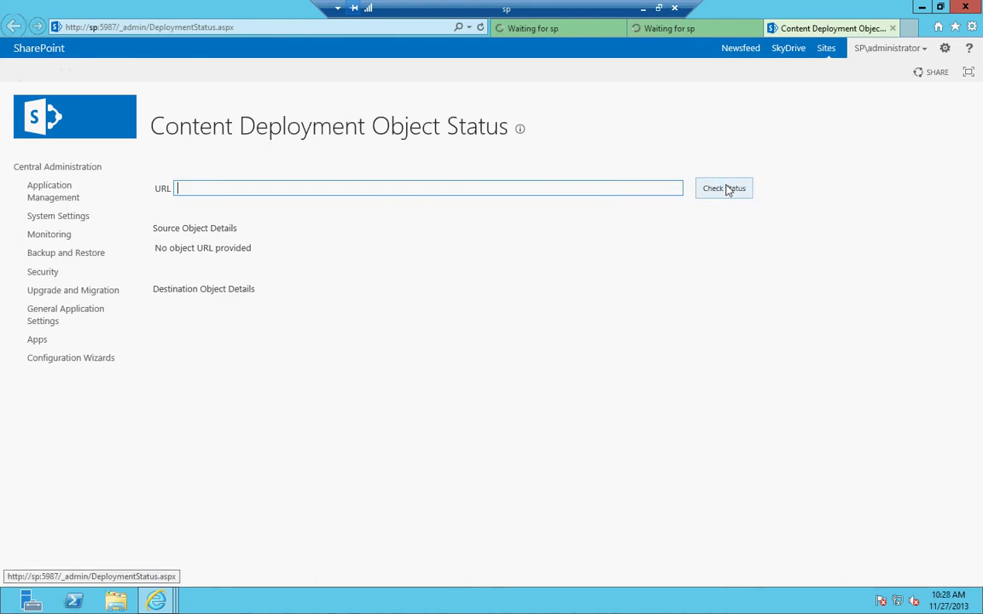
Restore the Remote Desktop window, drag it higher by the title bar, and maximize it again.
{"action": "double_click", "coordinate": [558, 12]}
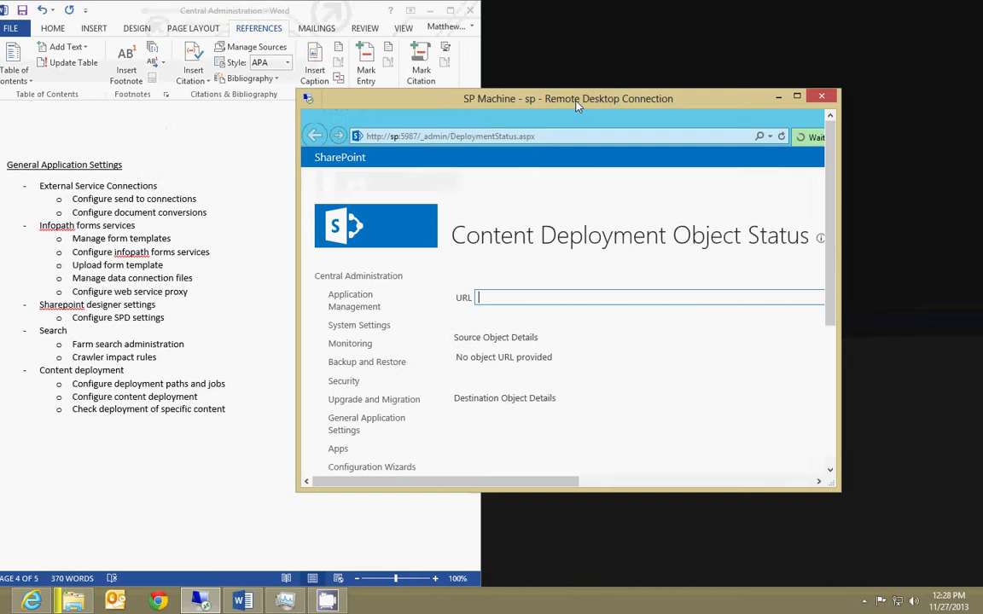
{"action": "left_click", "coordinate": [892, 189]}
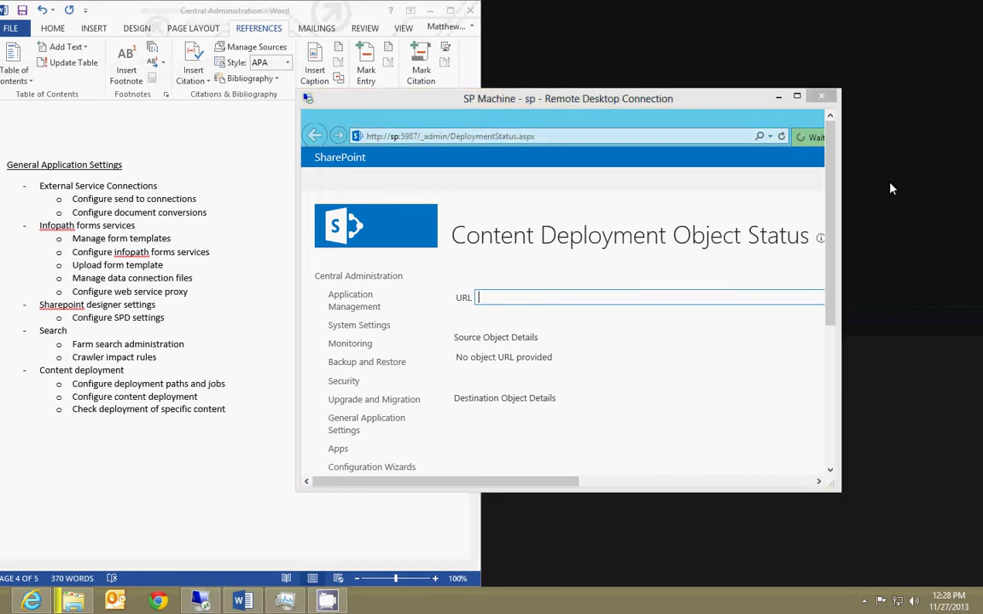
{"action": "left_click_drag", "start_coordinate": [679, 100], "coordinate": [679, 51]}
{"action": "double_click", "coordinate": [637, 45]}
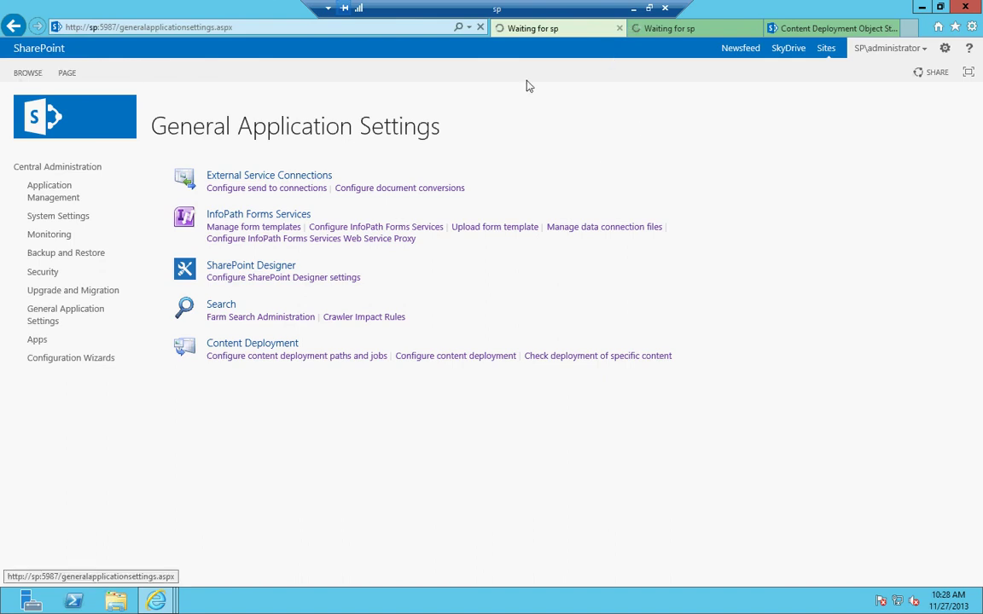
Close the paths-and-jobs and Object Status tabs, then minimize the remote session to the Word outline.
{"action": "left_click", "coordinate": [751, 28]}
{"action": "left_click", "coordinate": [749, 28]}
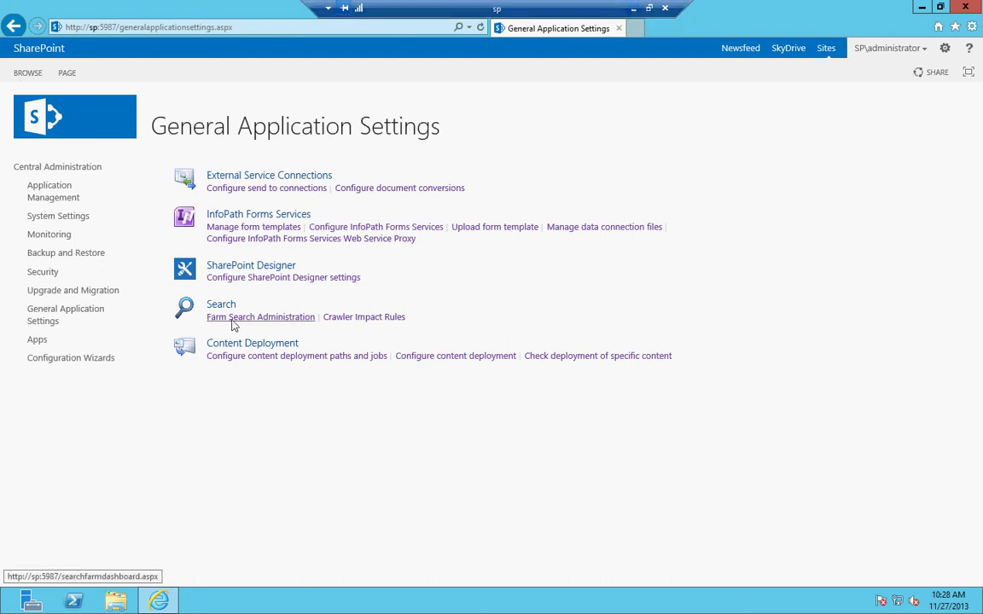
{"action": "left_click_drag", "start_coordinate": [239, 304], "coordinate": [205, 305]}
{"action": "left_click_drag", "start_coordinate": [452, 322], "coordinate": [483, 315]}
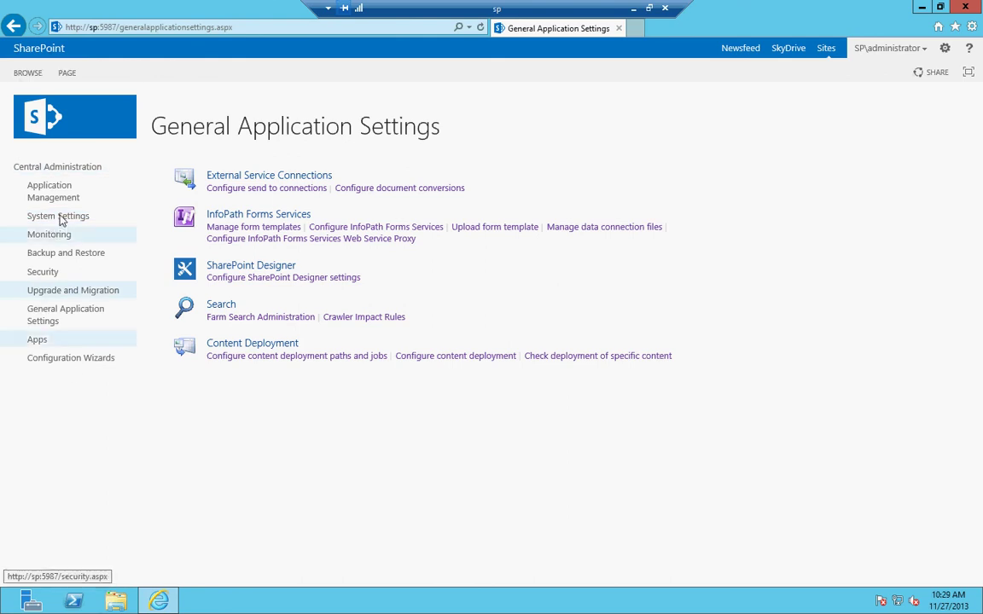
{"action": "left_click", "coordinate": [635, 10]}
{"action": "left_click", "coordinate": [427, 248]}
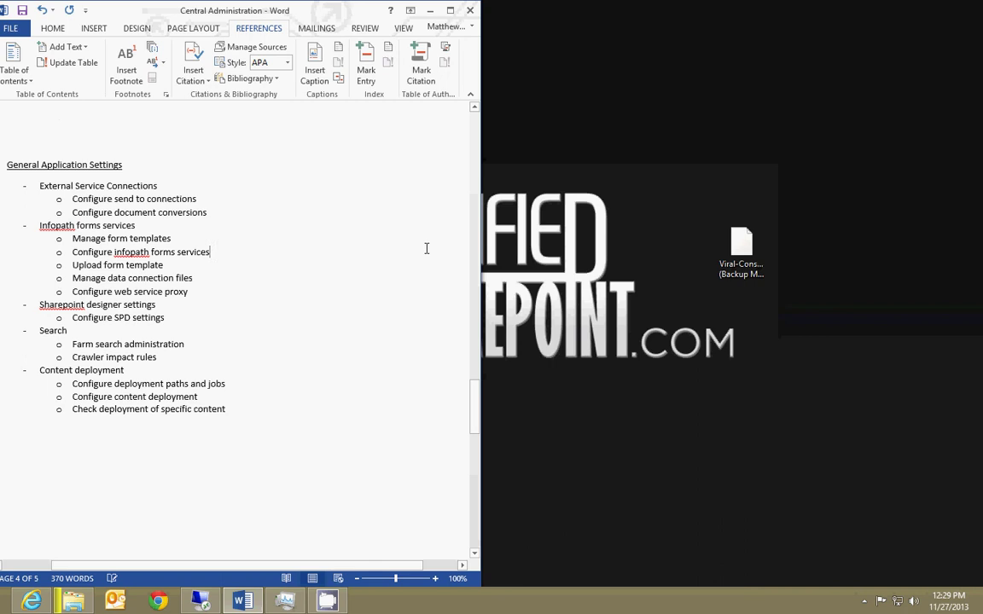